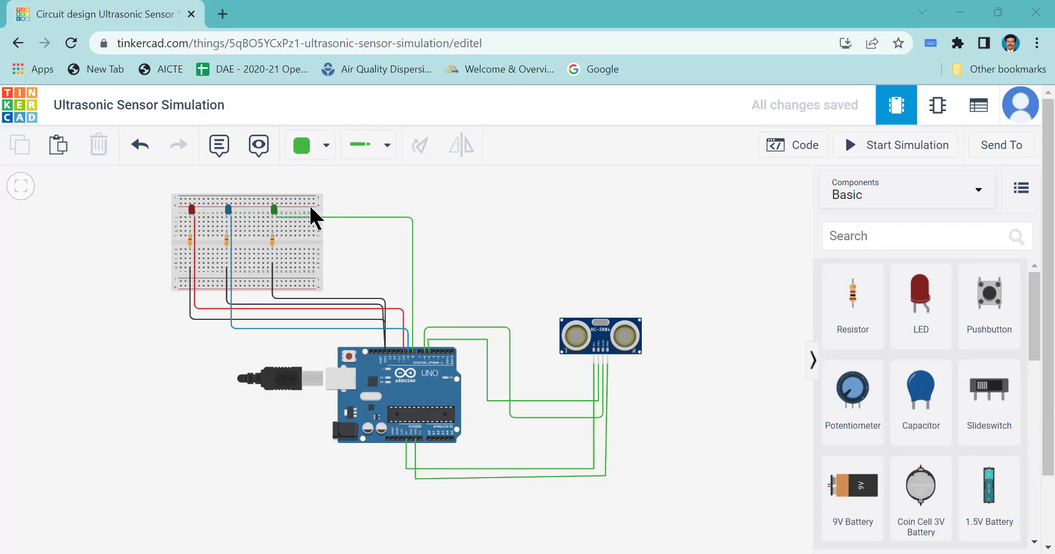
Inspect the green, blue and red LEDs' properties and the third resistor's value
click(275, 210)
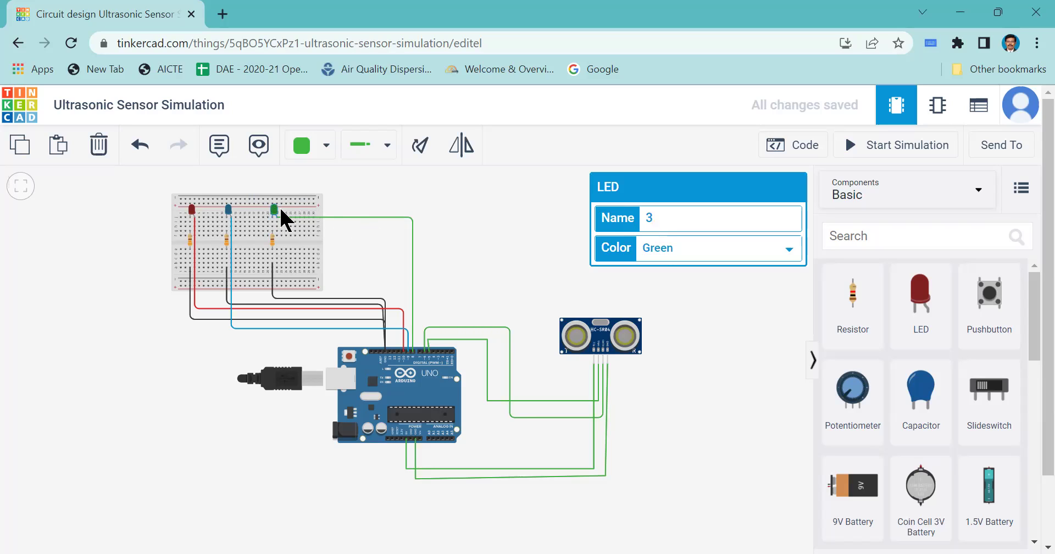
click(228, 209)
click(192, 210)
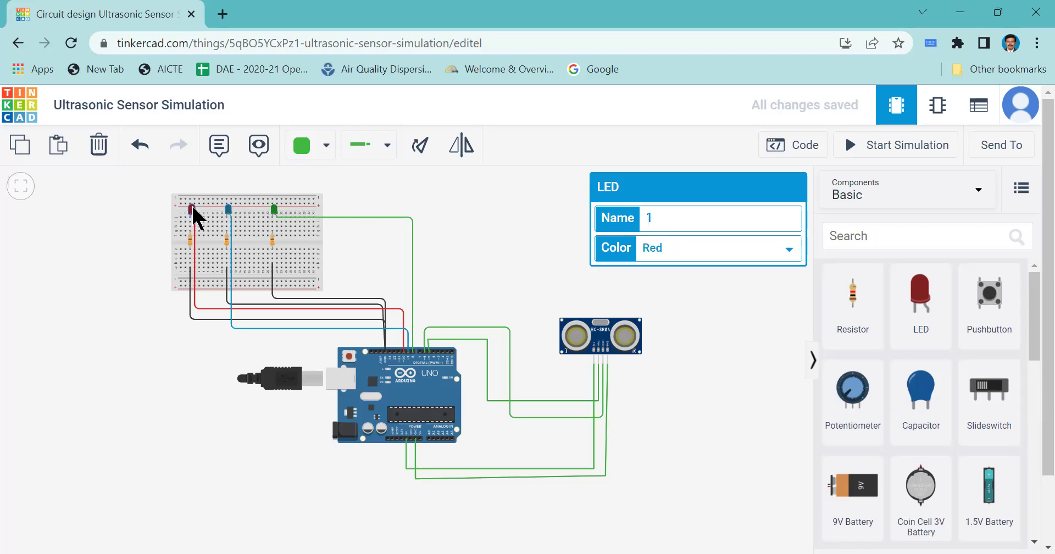
click(475, 241)
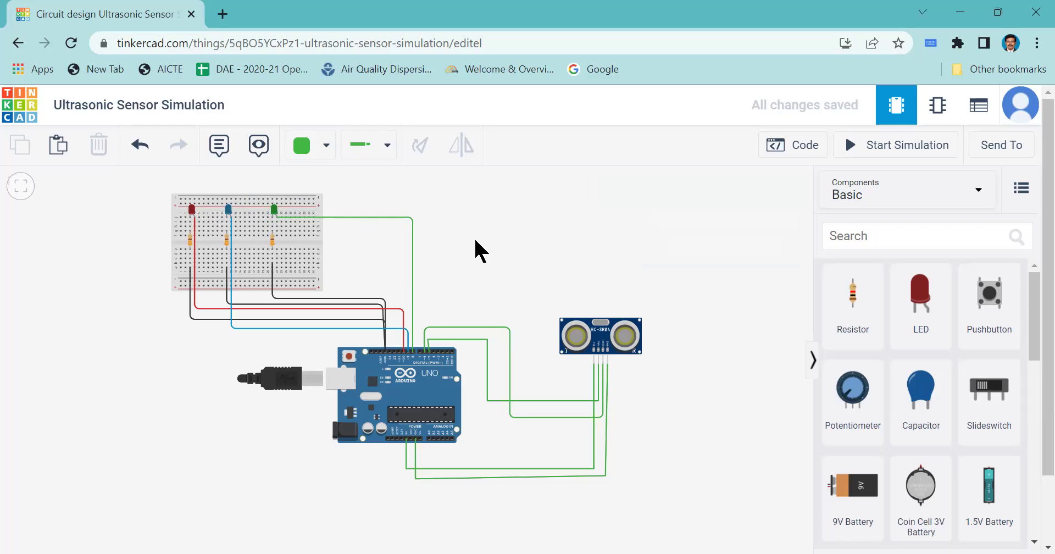
click(271, 239)
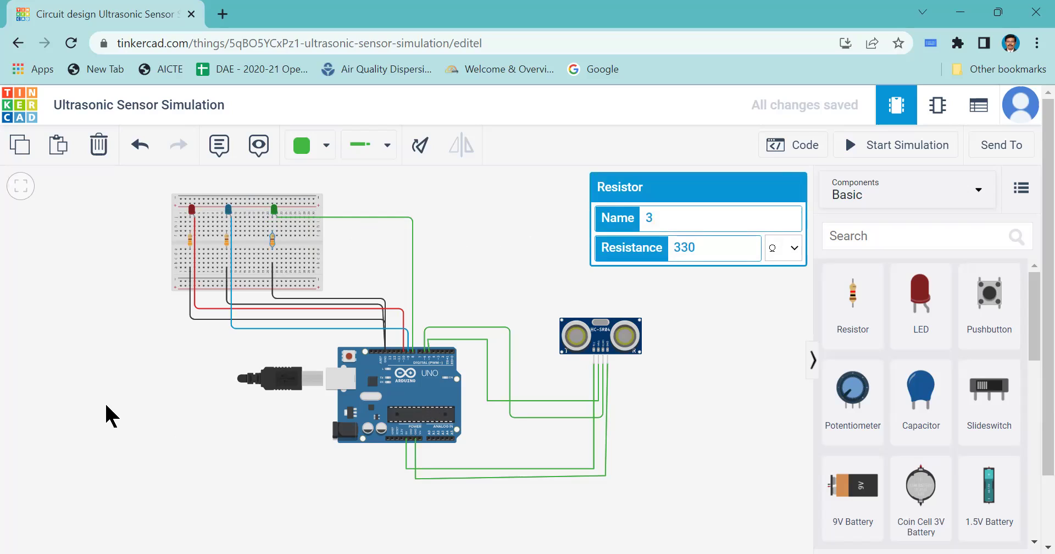
click(103, 341)
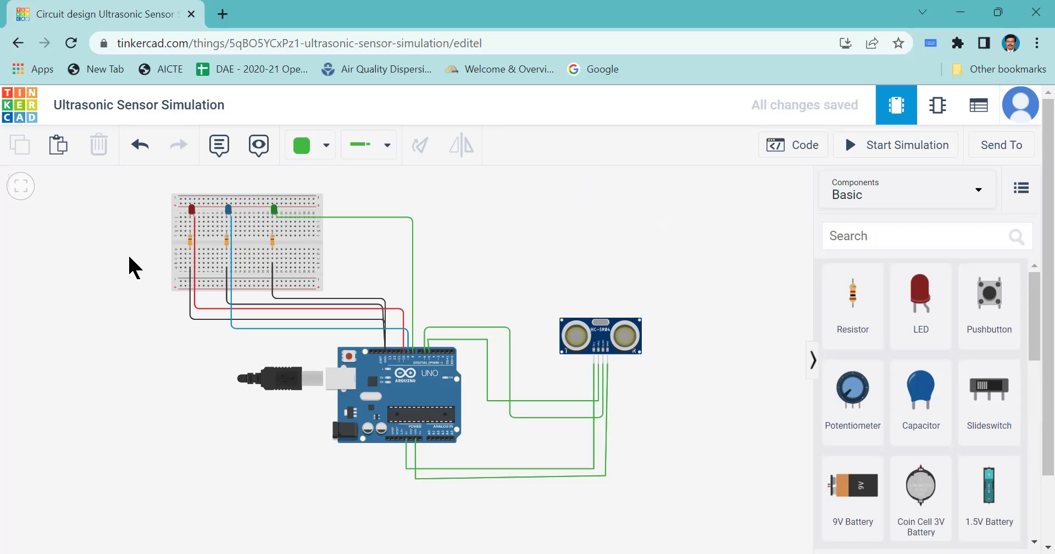
Reconnect the ultrasonic sensor's wire on the Arduino from pin D5 to D6
click(582, 339)
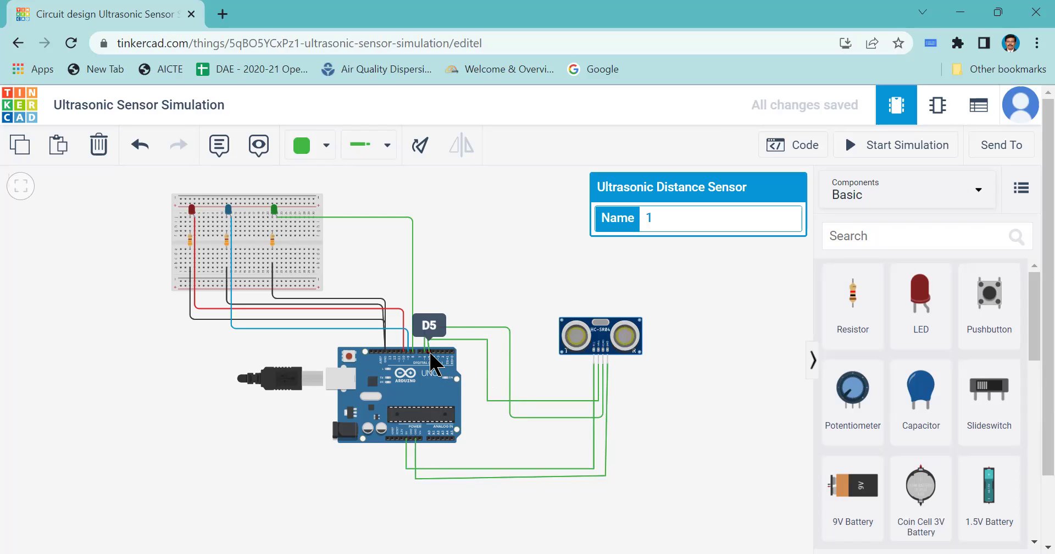
drag(430, 354, 427, 356)
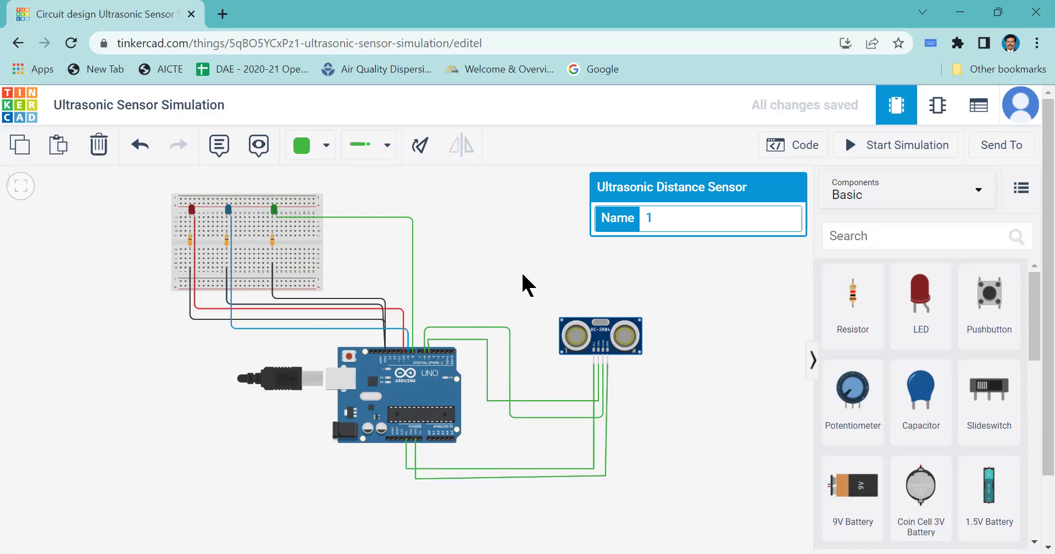
click(469, 255)
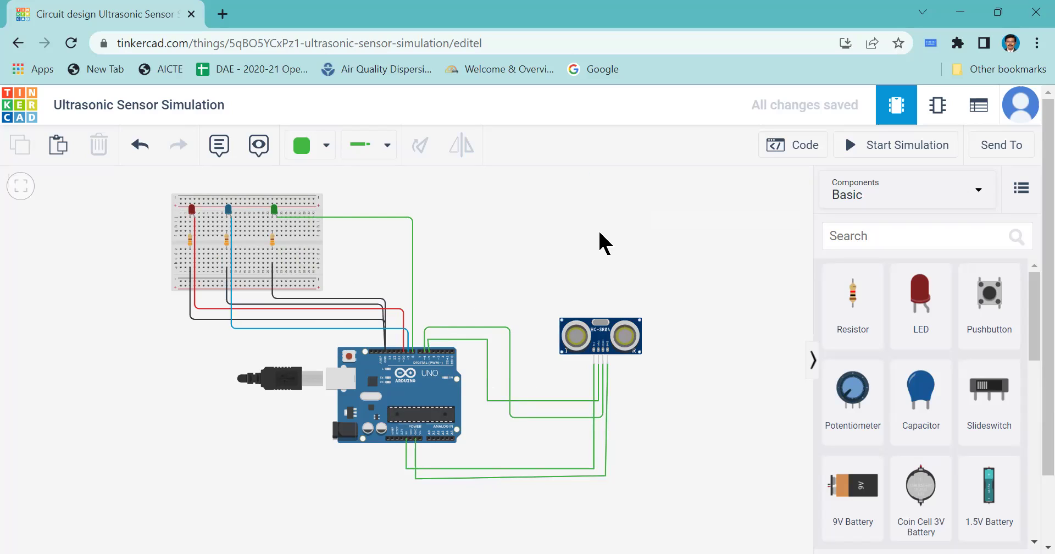
click(801, 154)
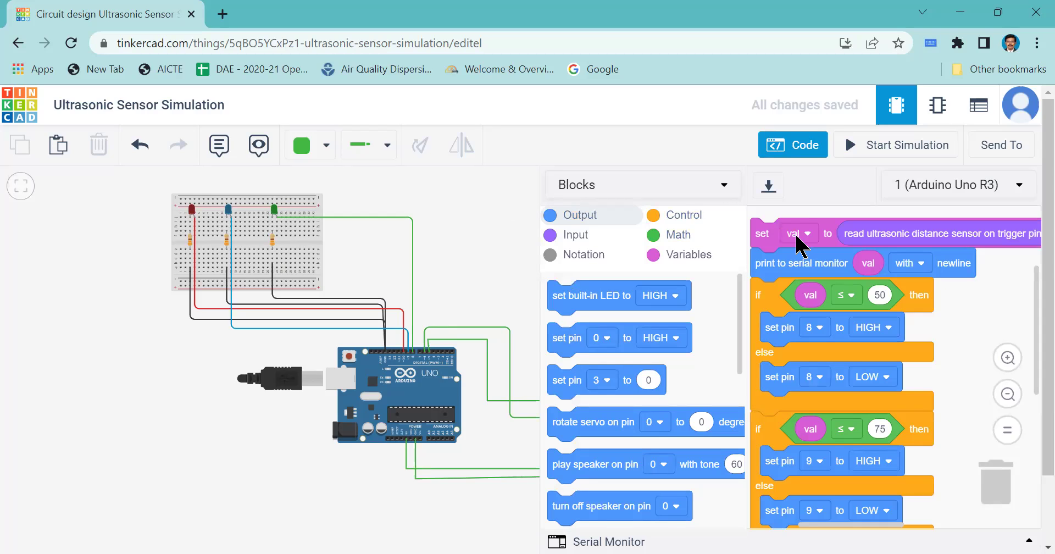
click(467, 221)
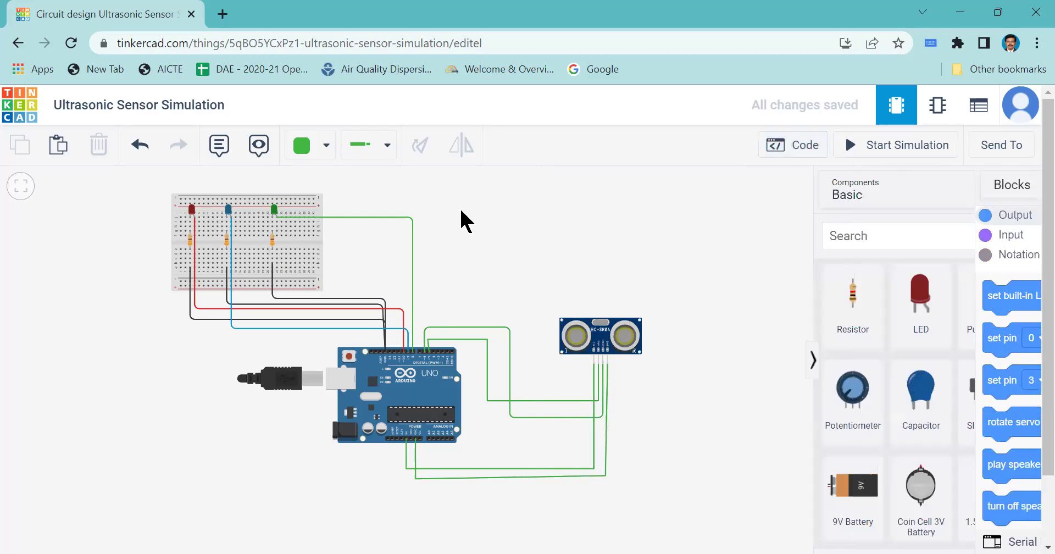
click(806, 148)
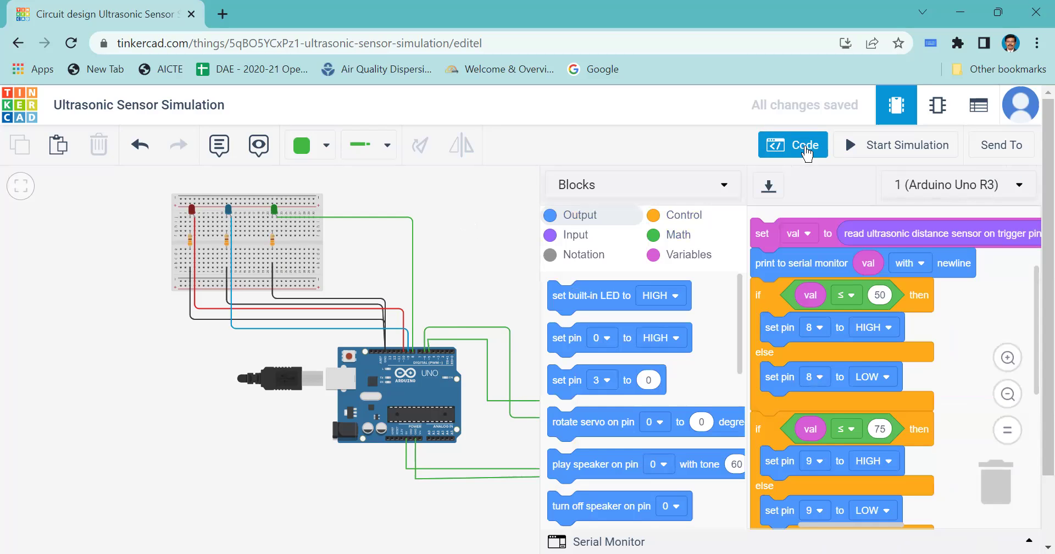
click(497, 229)
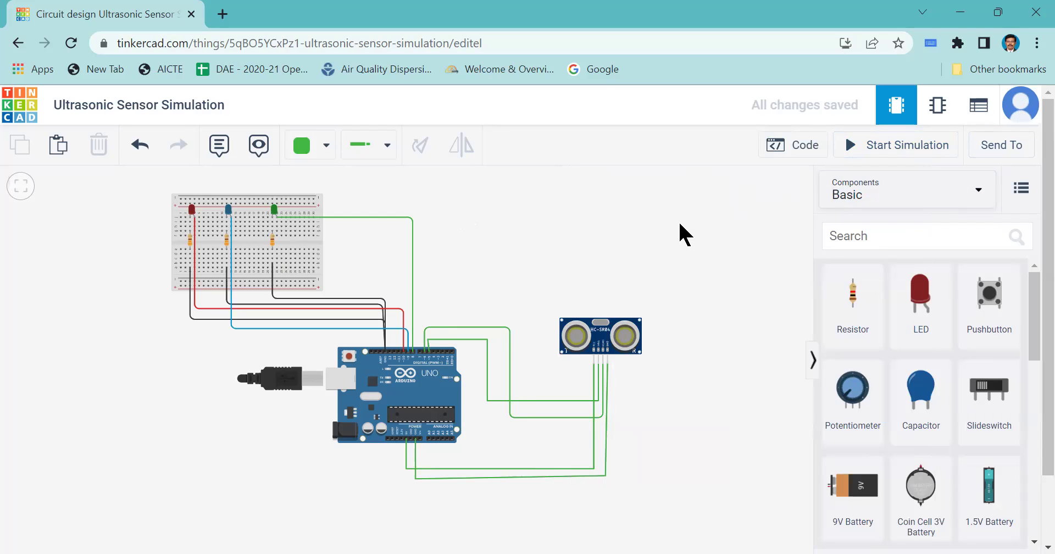
Start the simulation and show the block code's Serial Monitor streaming readings of 169
click(899, 146)
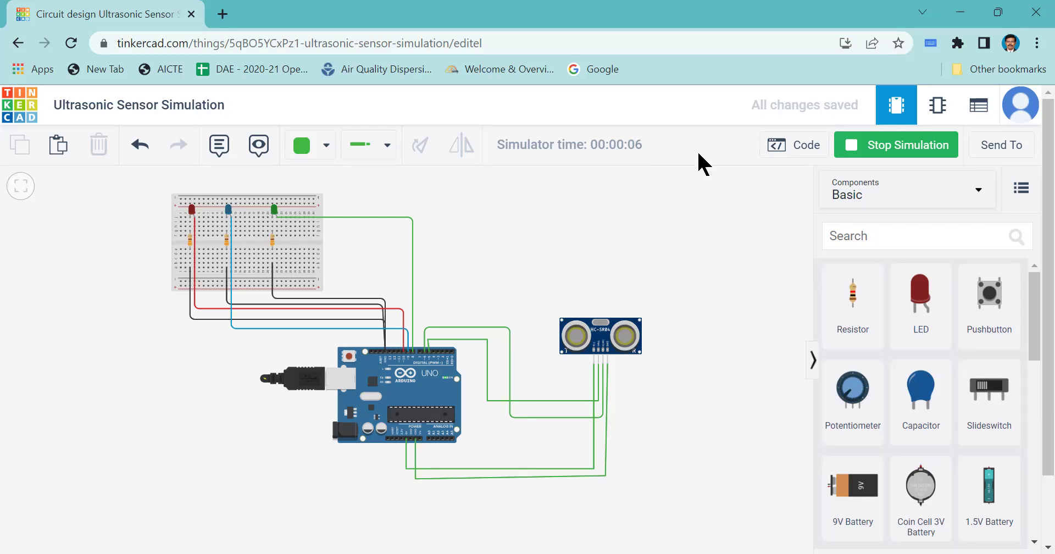
click(797, 149)
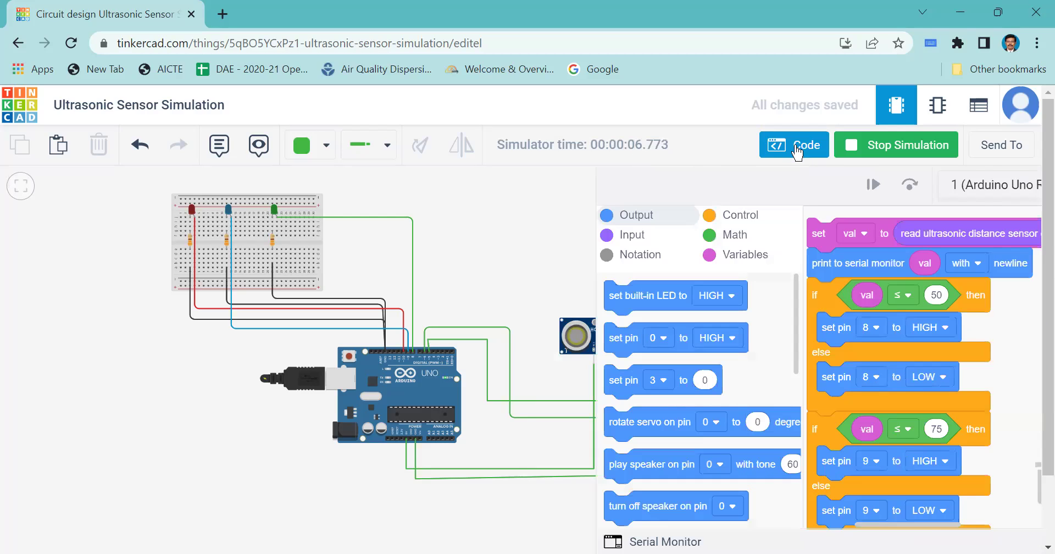
click(1028, 540)
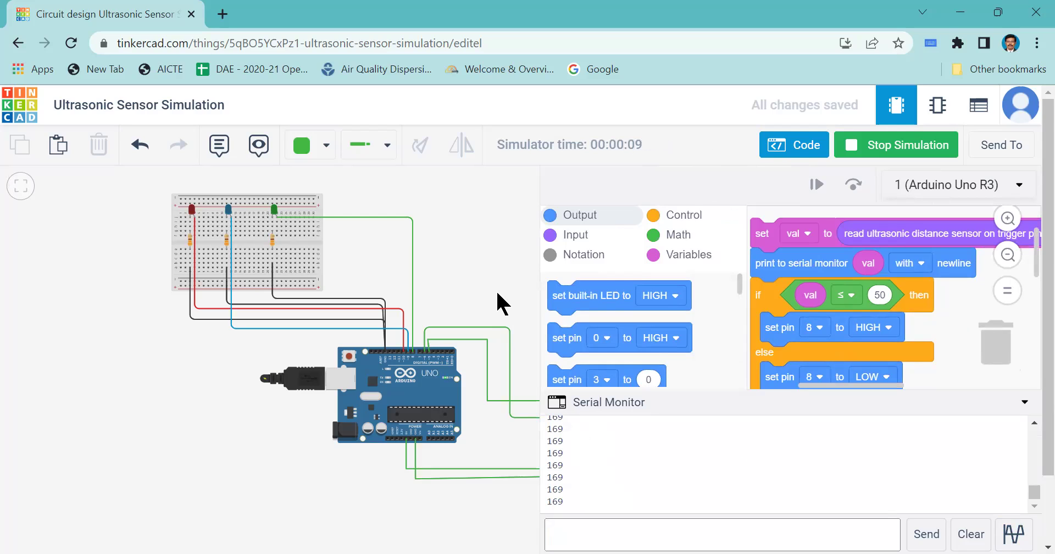
Close the code panel, fit the circuit in view and show the sensor's detection range at 169.7 cm
click(793, 145)
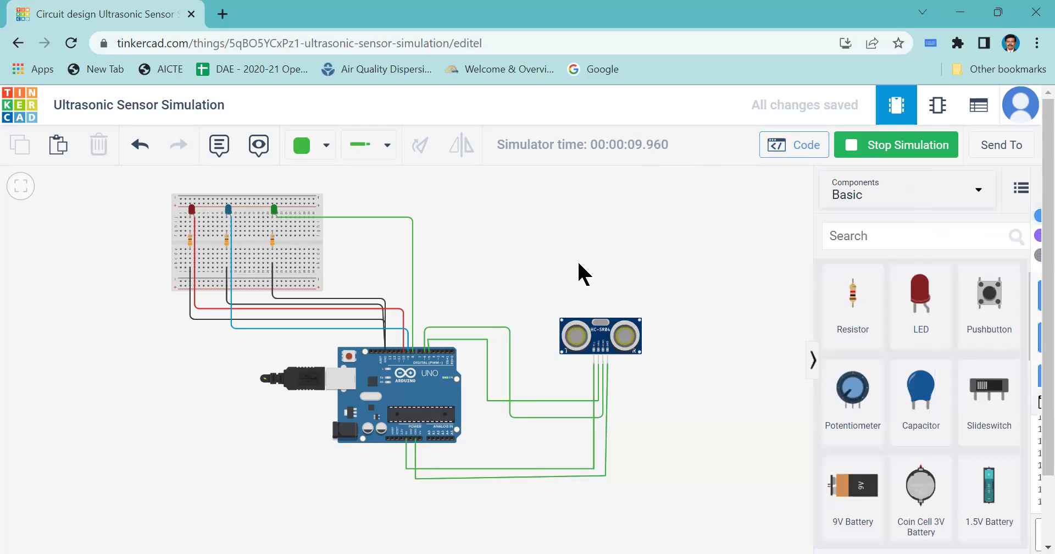
click(575, 336)
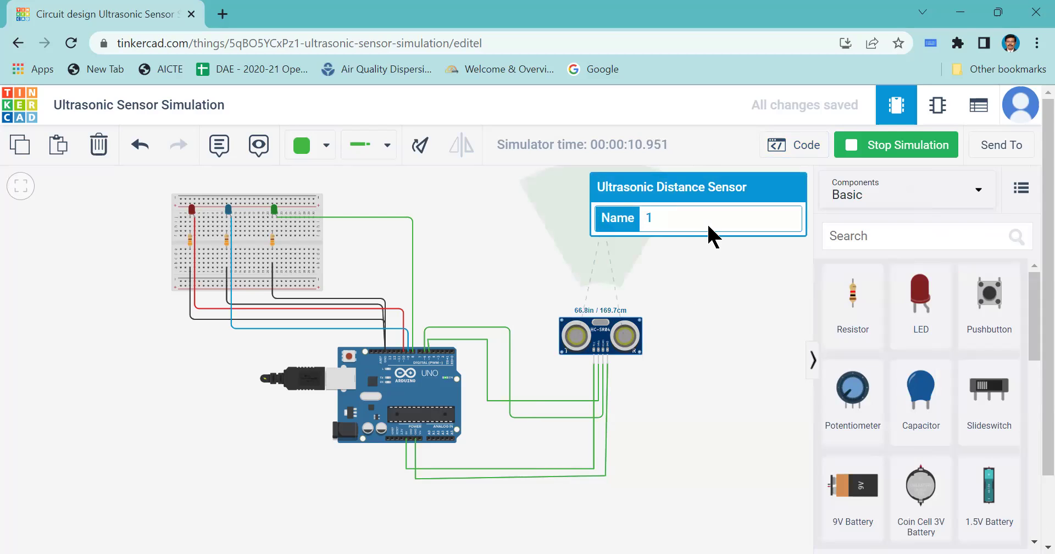
click(20, 188)
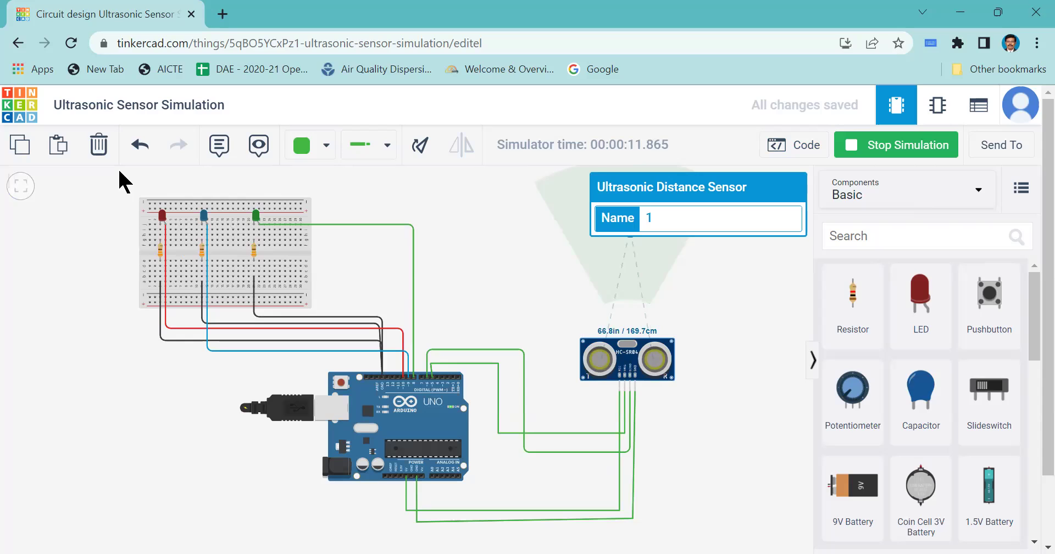
drag(119, 172, 42, 178)
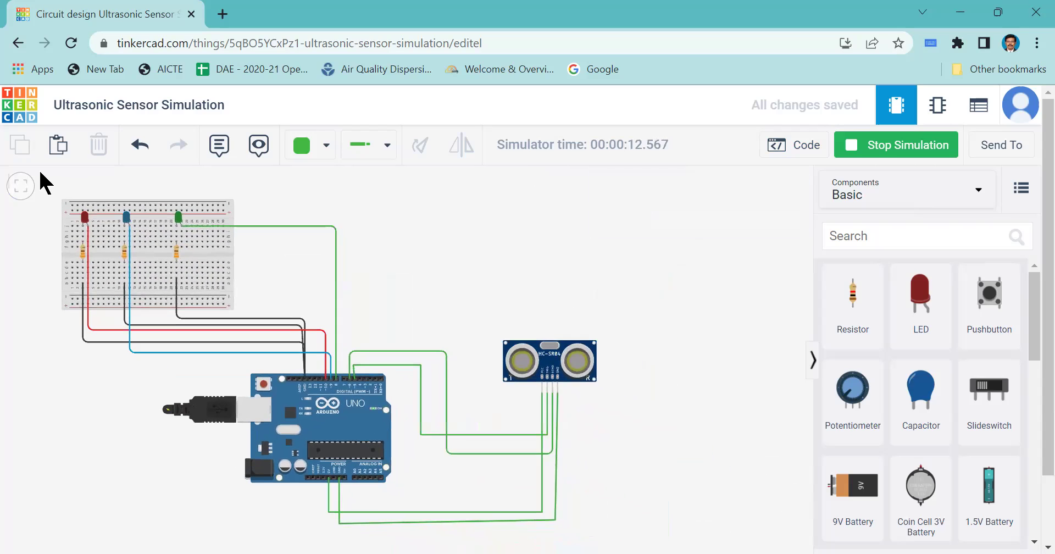
click(520, 363)
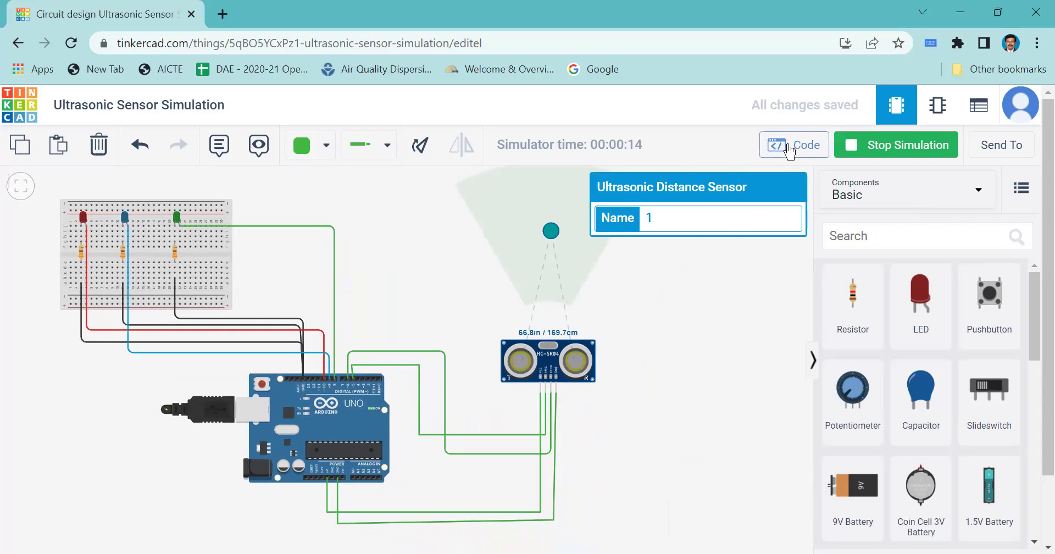
Recheck the Serial Monitor readings, close the code and reselect the sensor to show its range
click(790, 147)
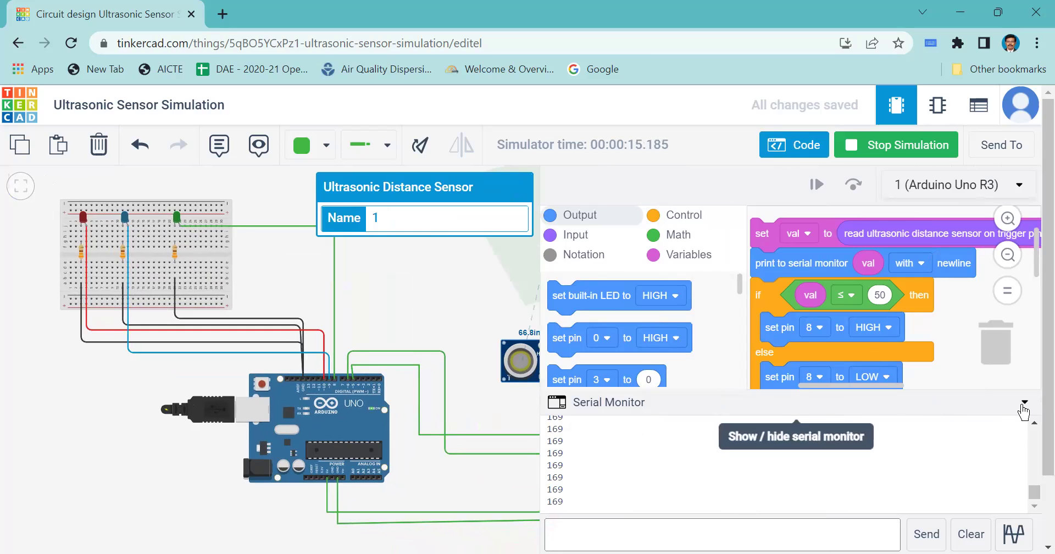
click(1024, 406)
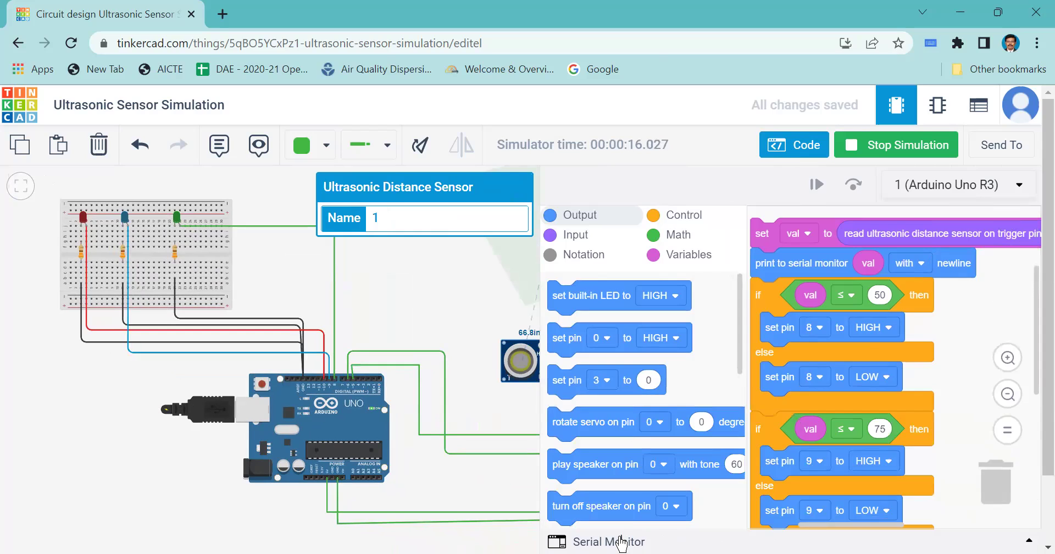
click(622, 544)
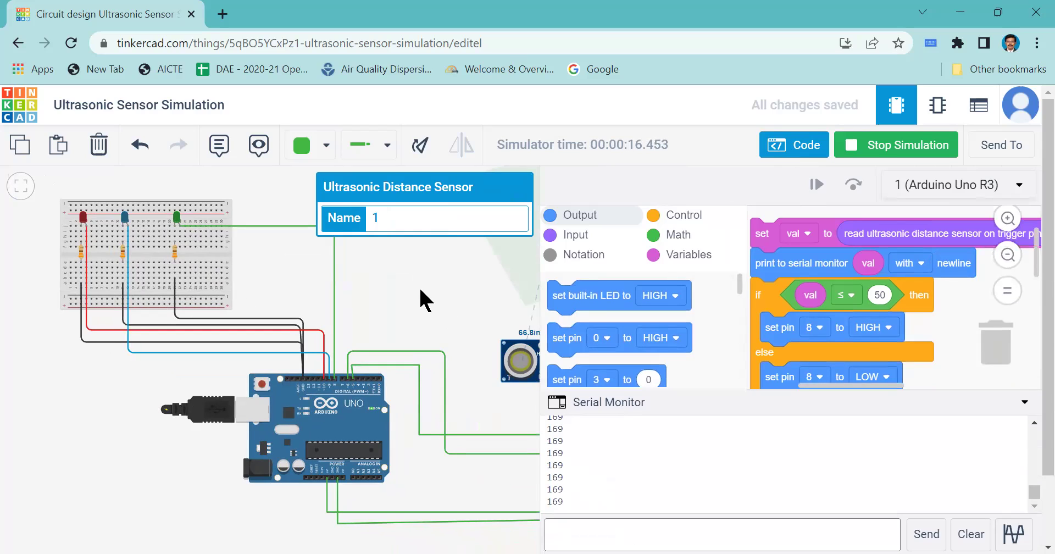
click(420, 300)
click(777, 150)
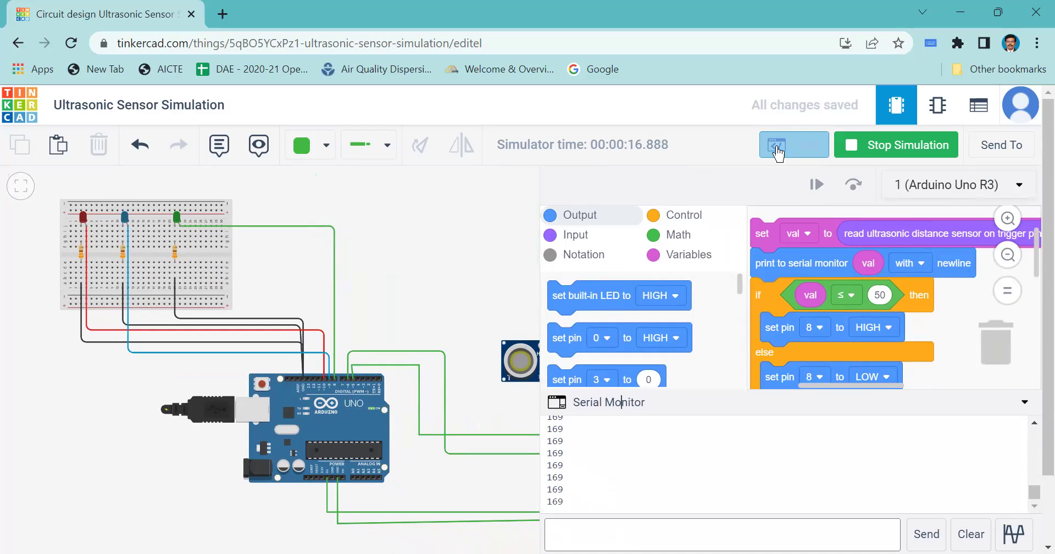
click(518, 363)
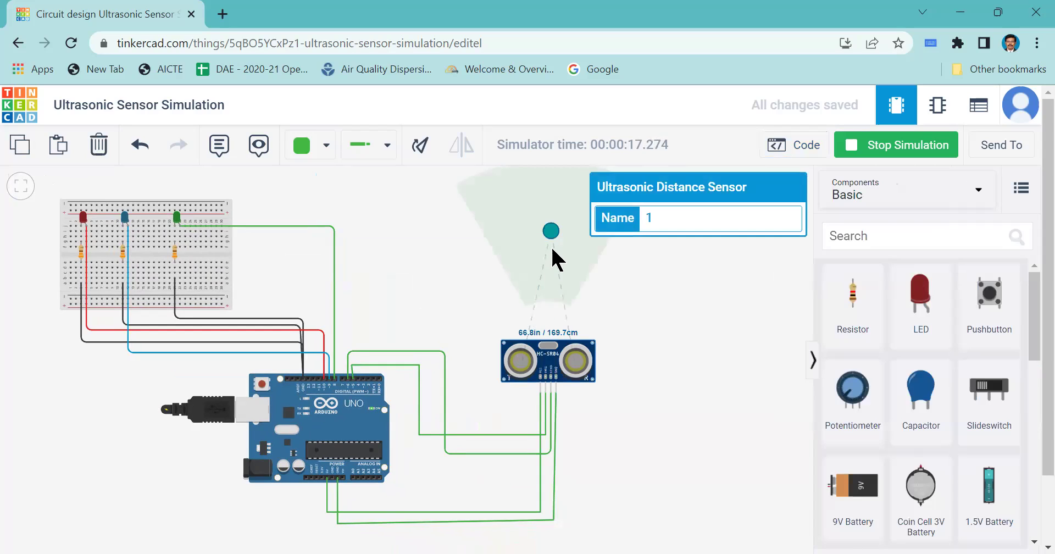
Drag the sensor's target to several distances, including about 221 cm, settling at 145.5 cm, checking the Serial Monitor
drag(551, 234, 537, 260)
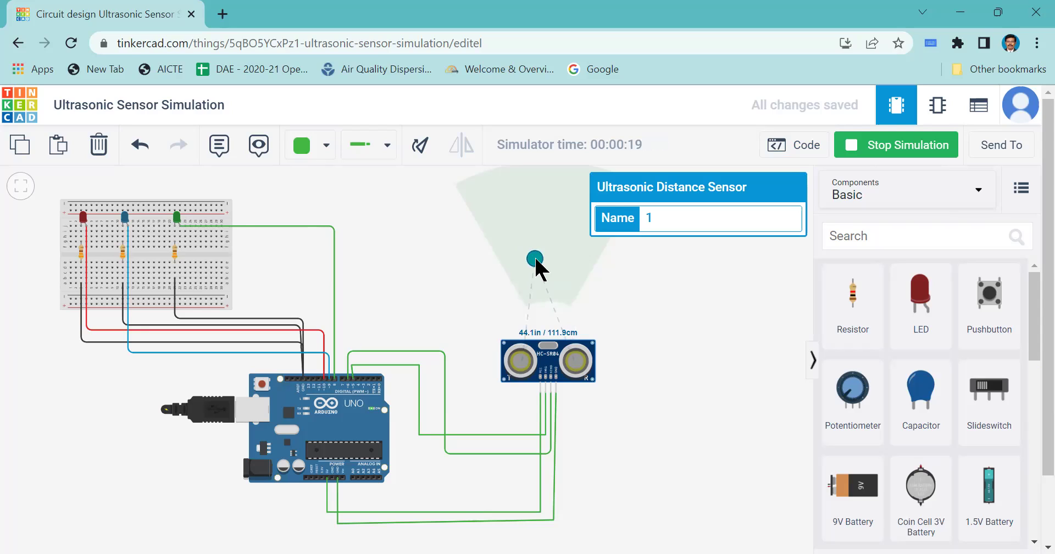
click(800, 146)
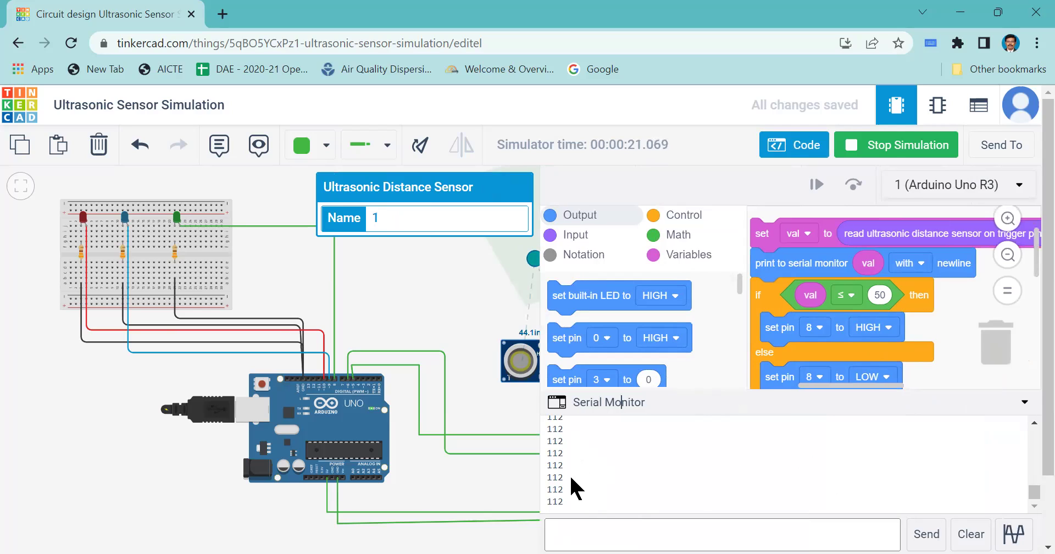
click(797, 154)
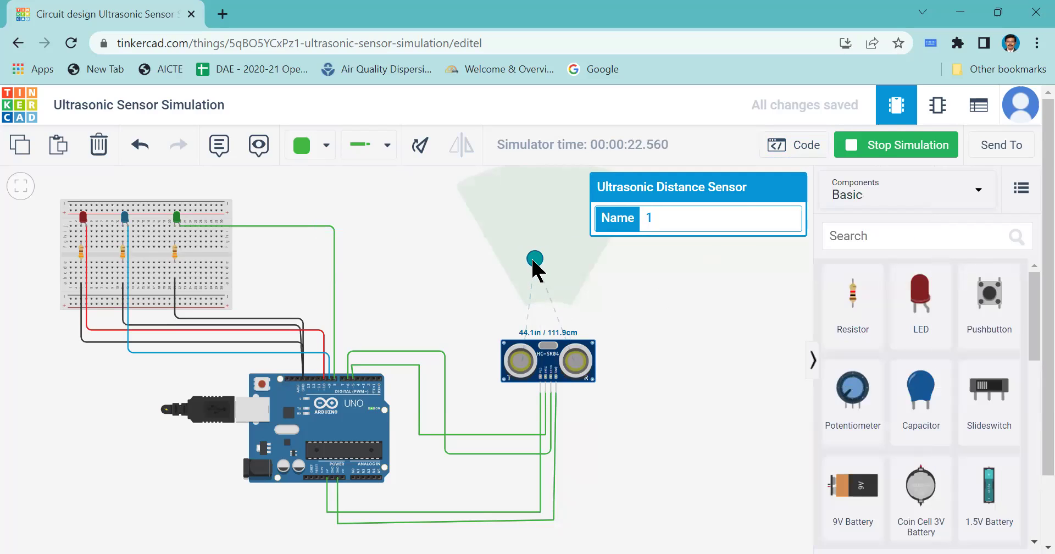
drag(533, 260, 548, 207)
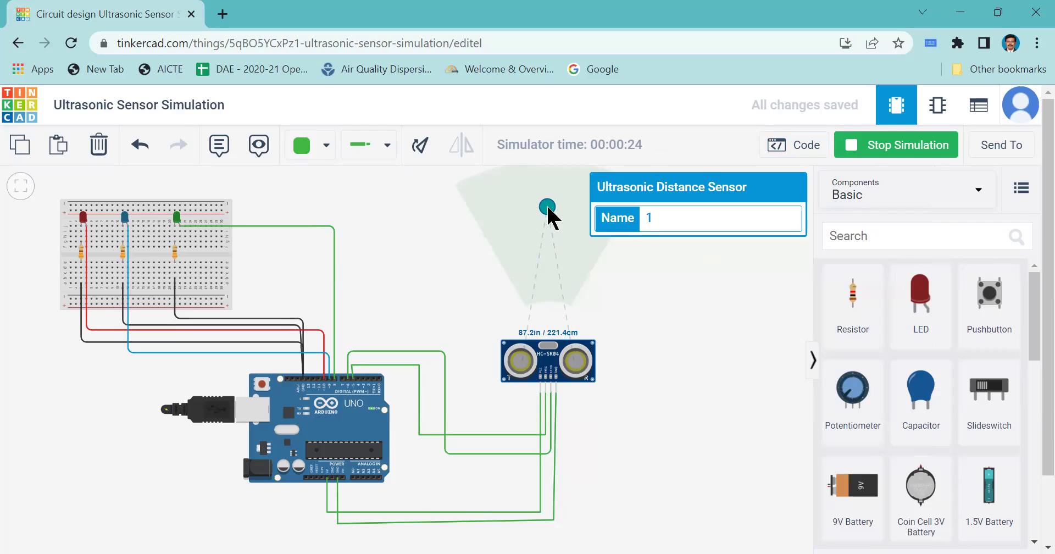
drag(548, 208, 551, 243)
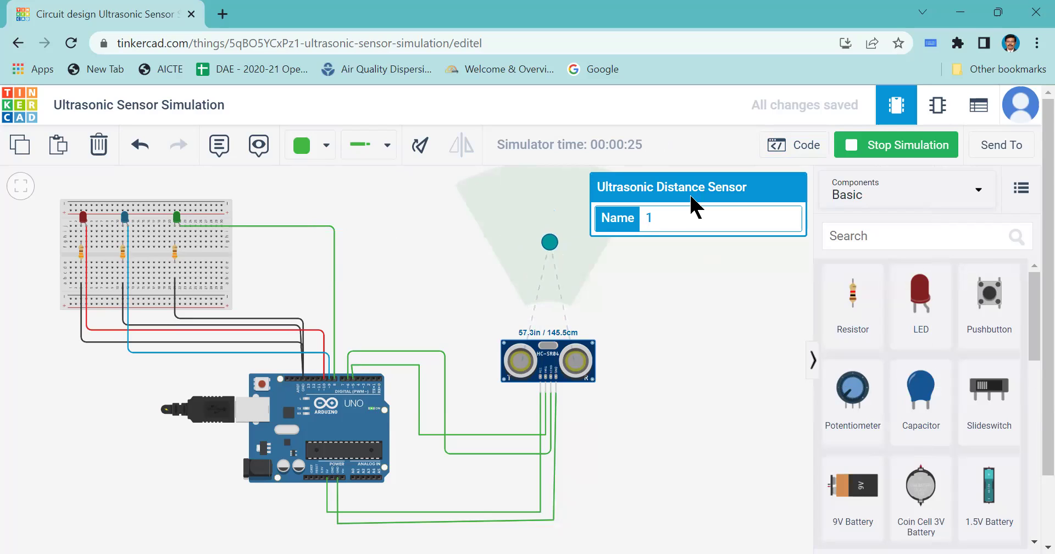
Stop the simulation and change the first if block's threshold from 50 to 75
click(851, 146)
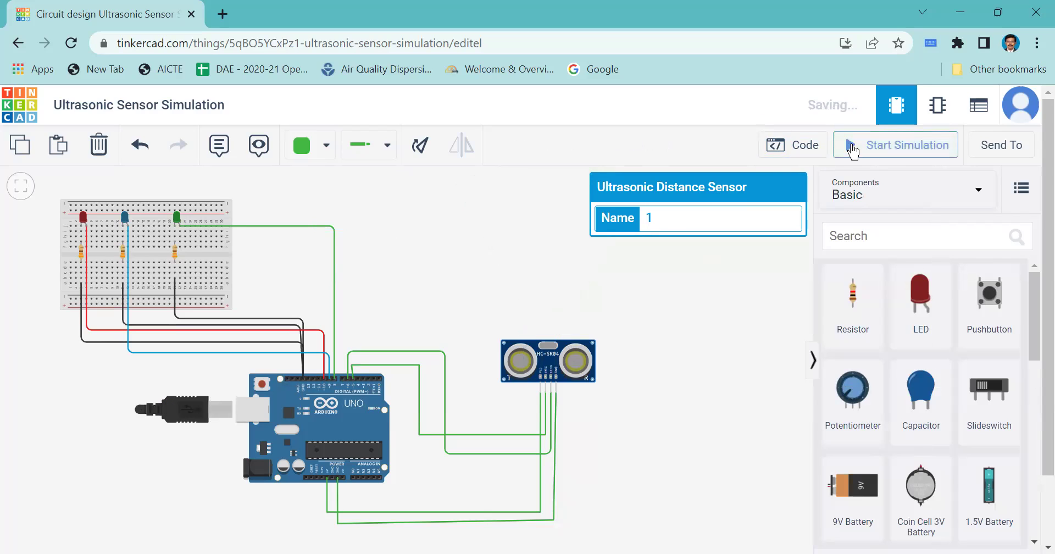
click(797, 145)
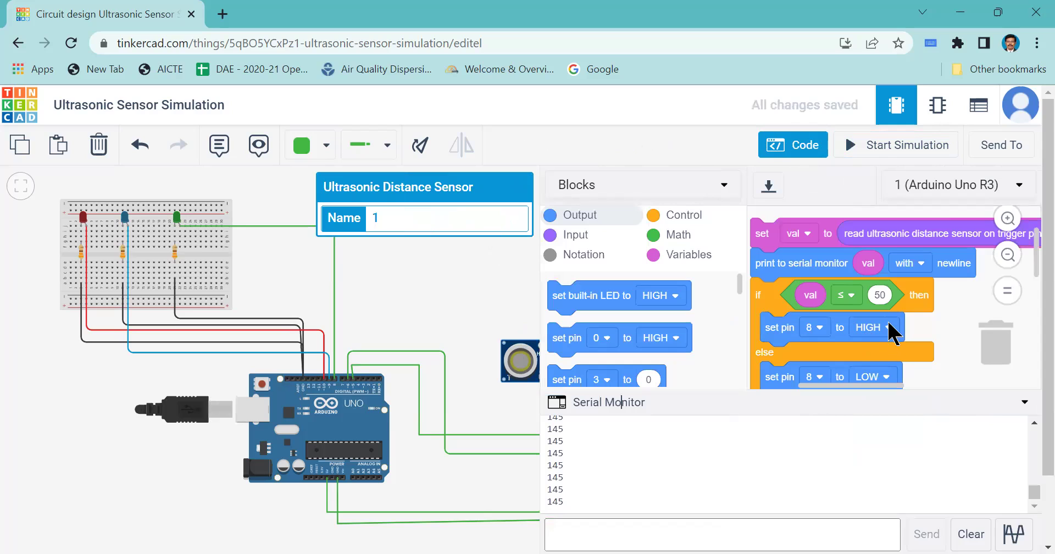
click(881, 297)
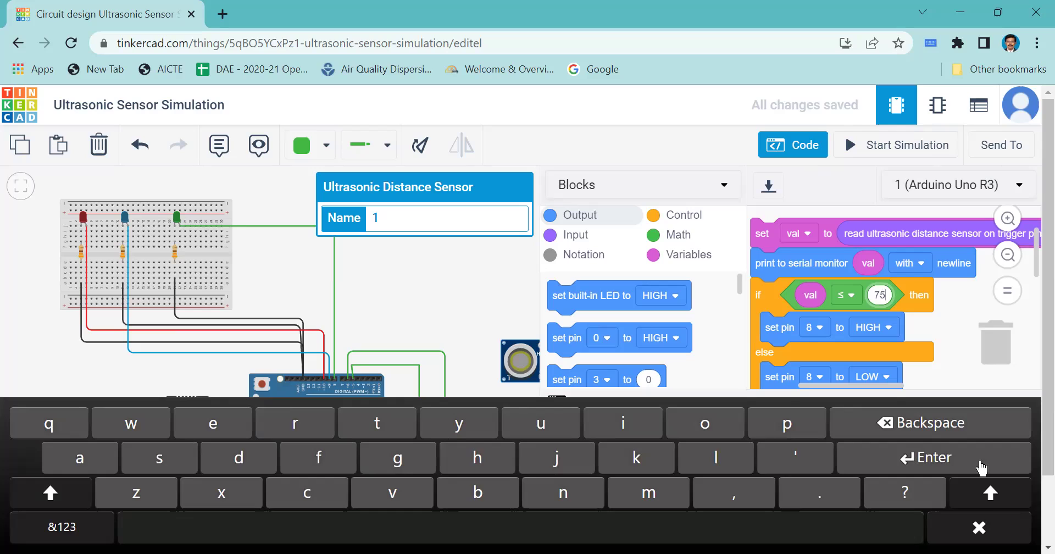
click(982, 529)
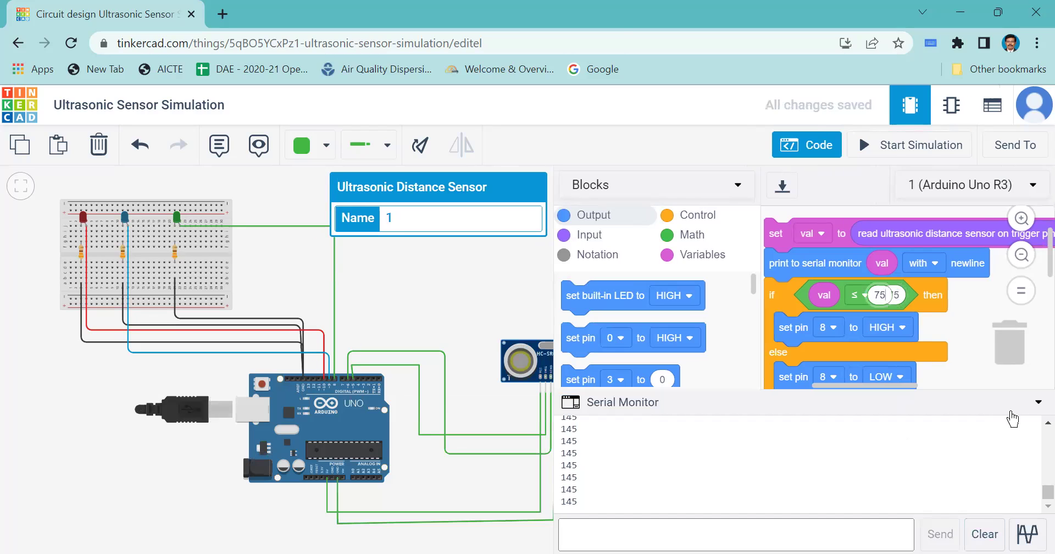
click(1039, 402)
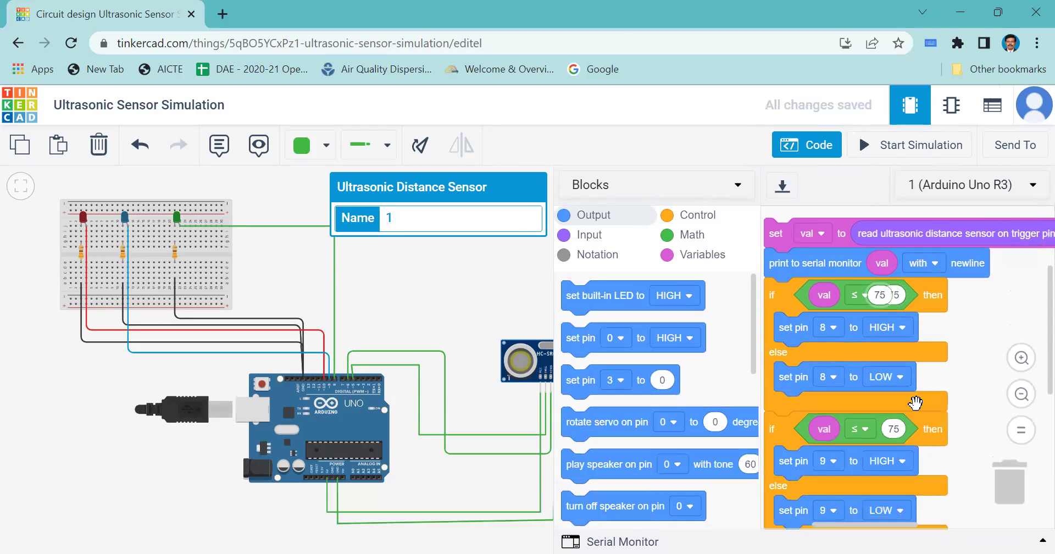
Change the second threshold from 75 to 100 and the pin-10 threshold to 150
click(896, 428)
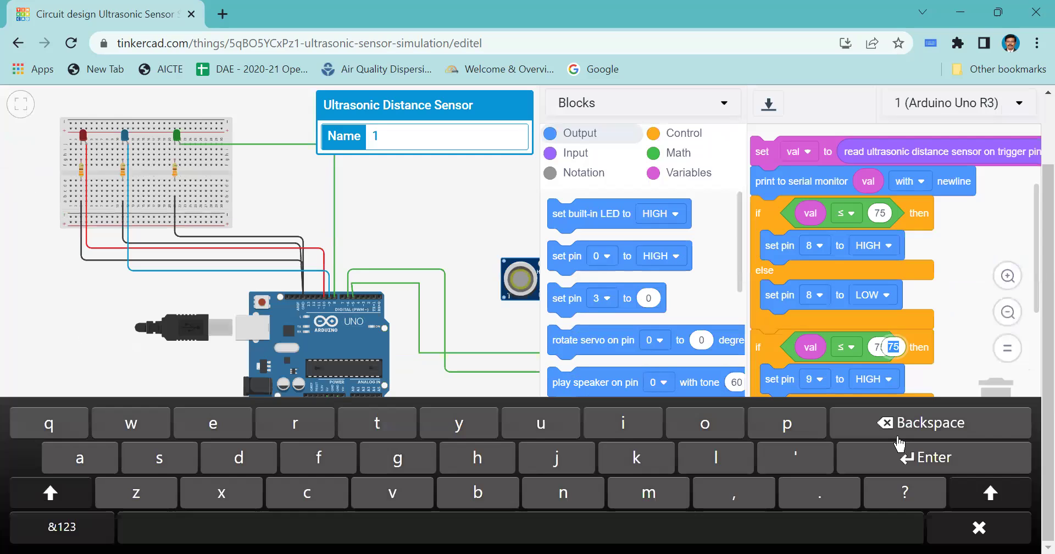
text(100)
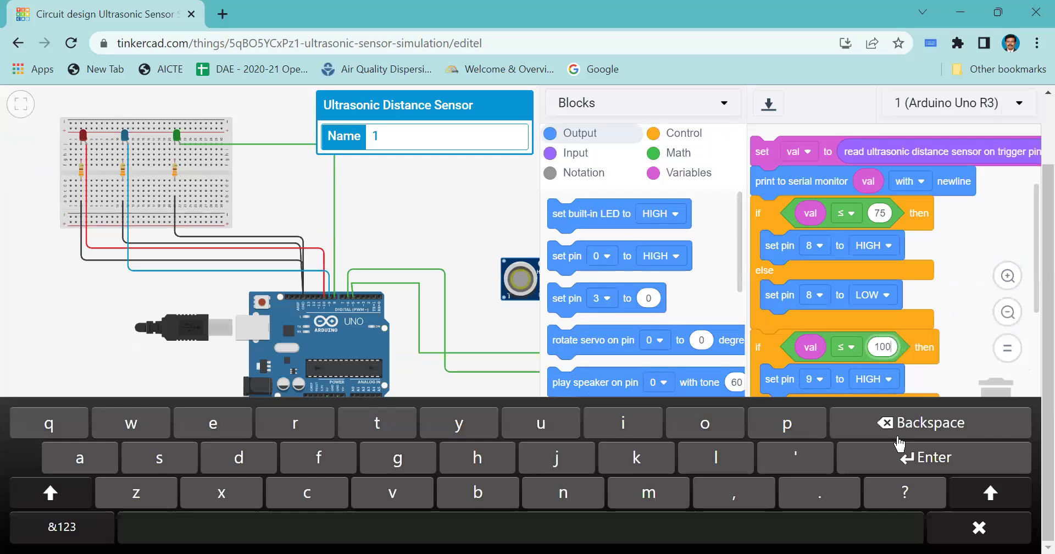
click(979, 528)
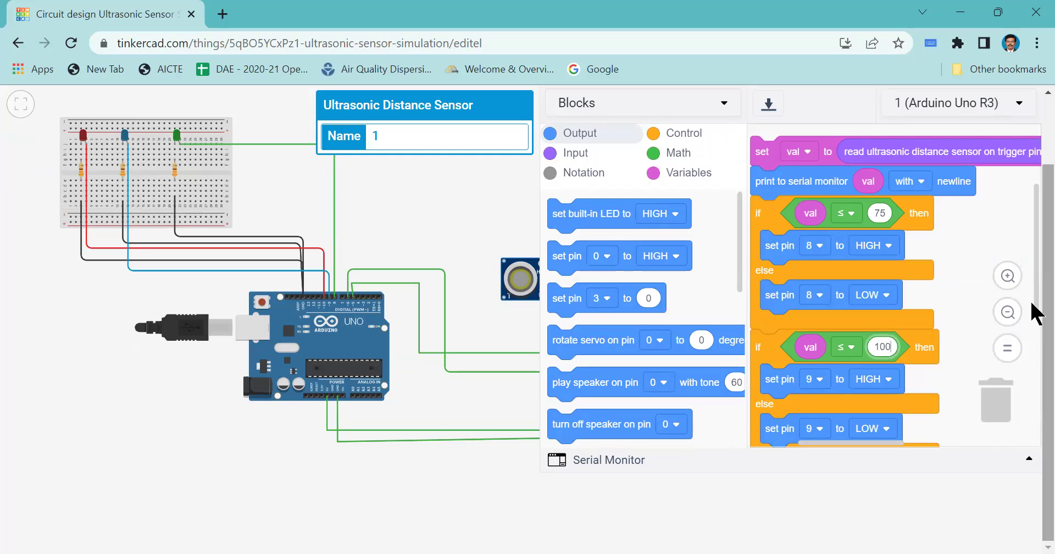
scroll(1033, 307, down, 5)
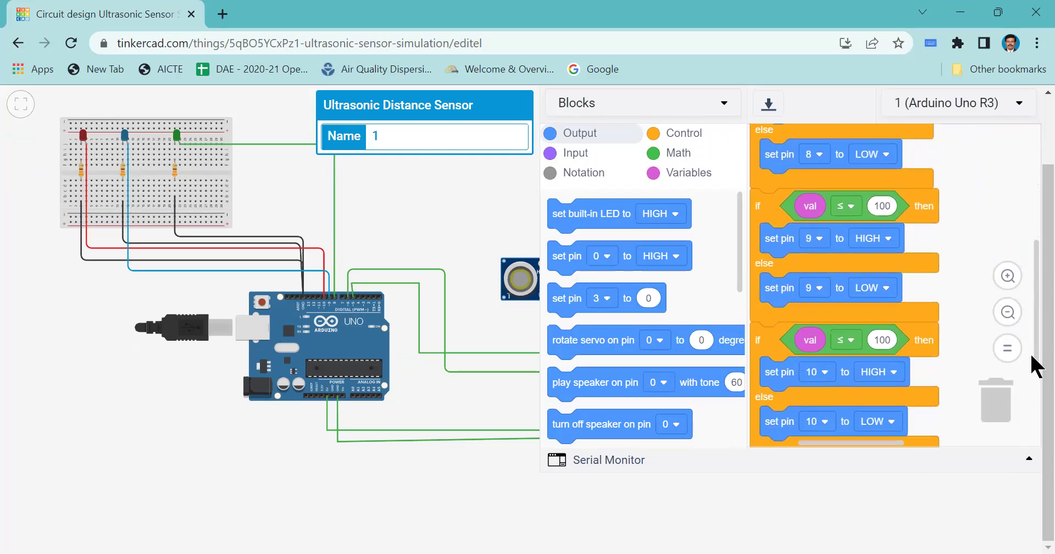
click(883, 341)
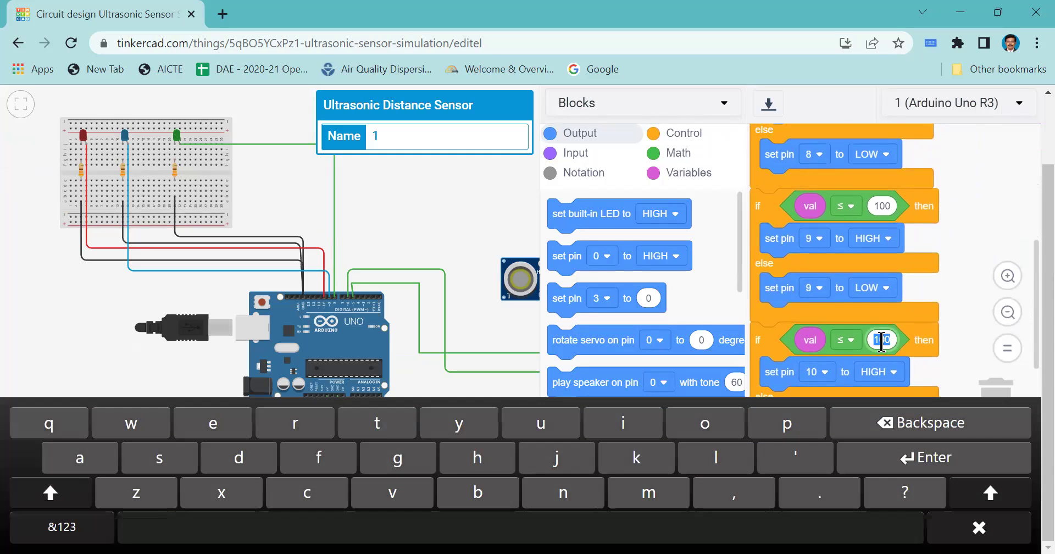
text(150)
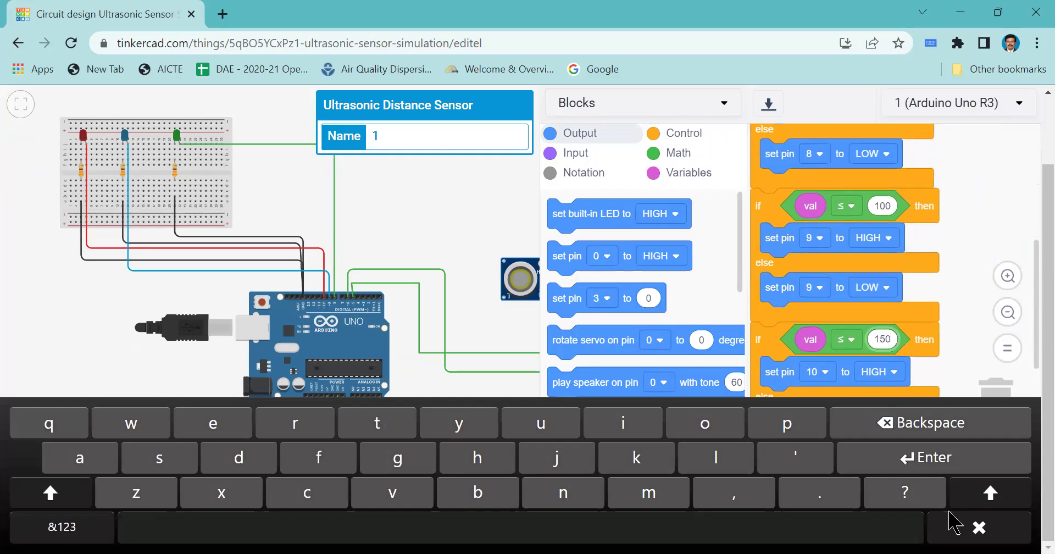
click(980, 527)
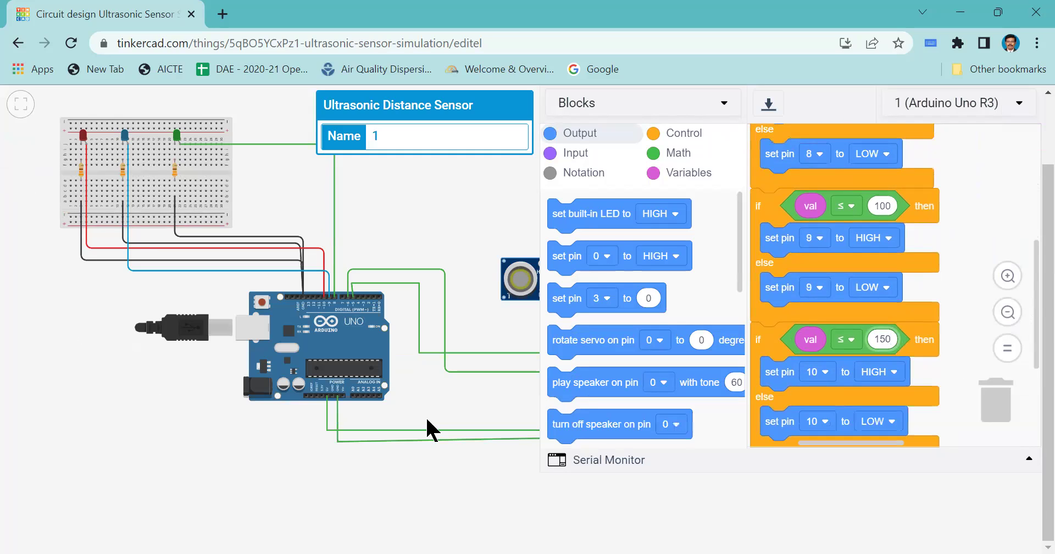
click(403, 168)
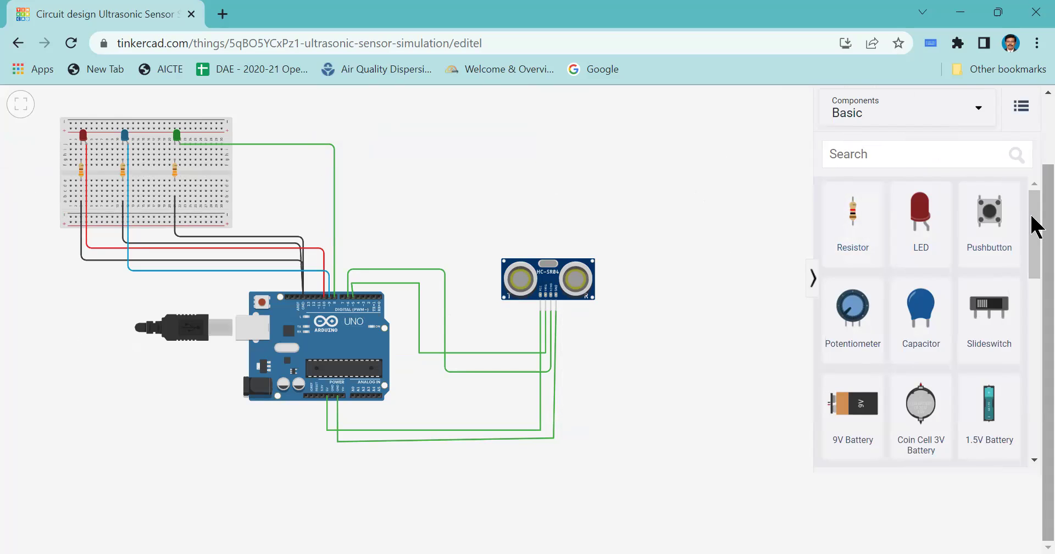
Reopen the block code, check the Serial Monitor readings of 145, then close the editor
scroll(1033, 165, up, 2)
scroll(1033, 159, up, 1)
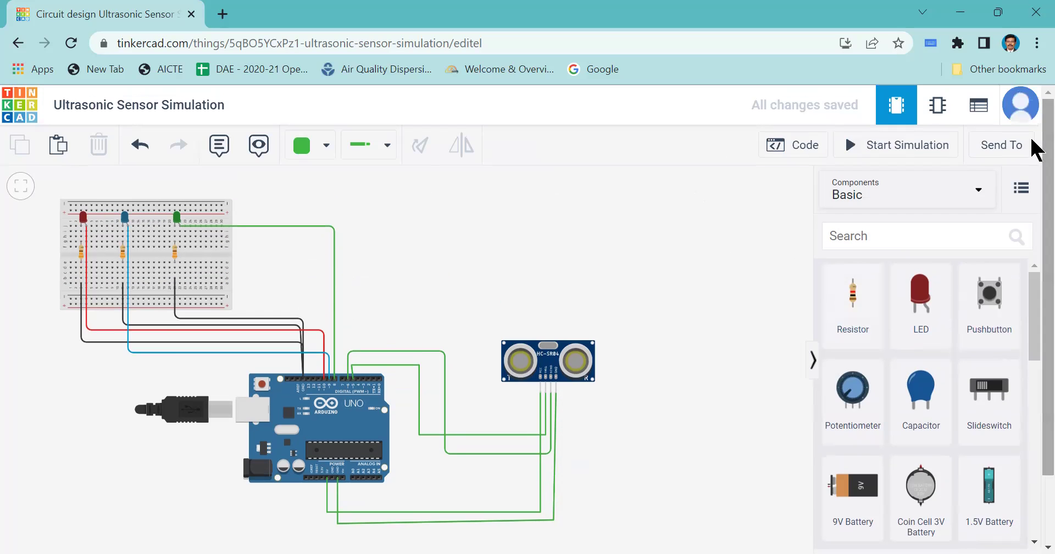
click(794, 147)
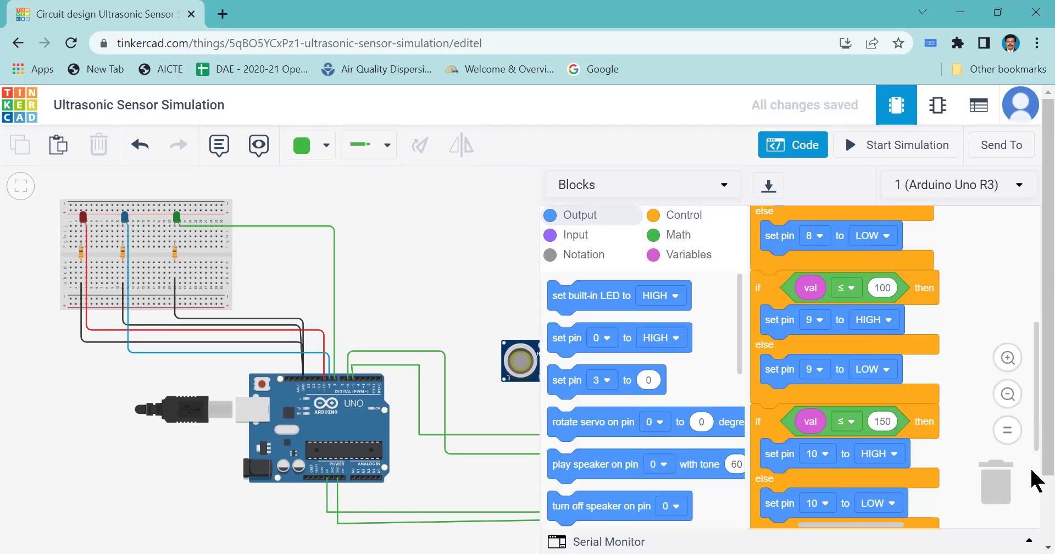
drag(1037, 442, 1030, 396)
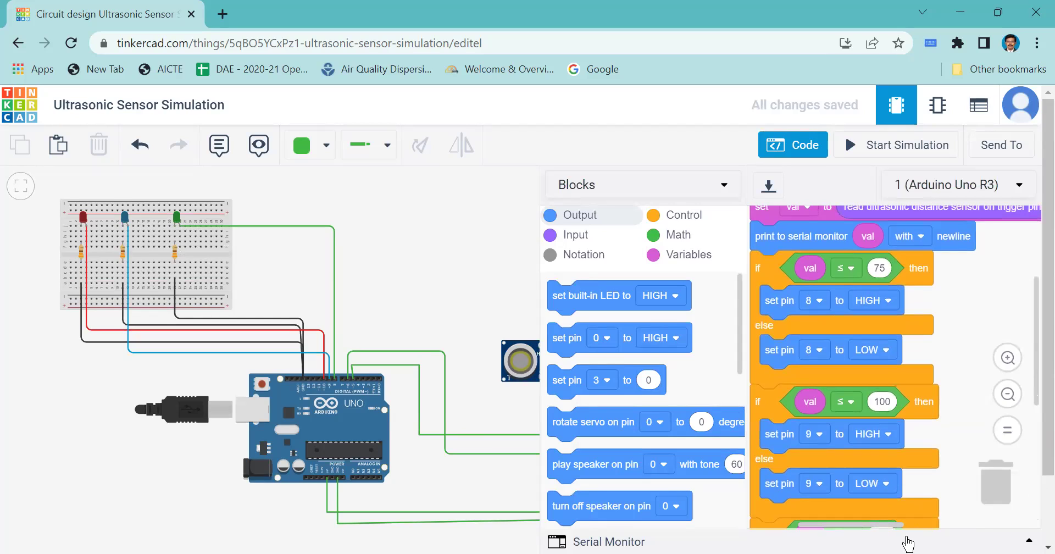
click(1031, 541)
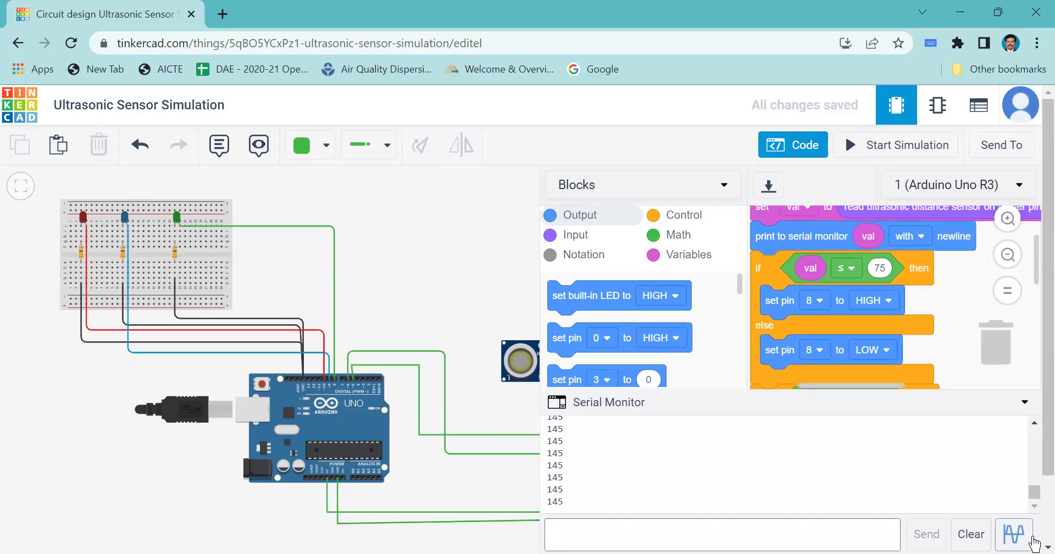
click(631, 411)
click(408, 259)
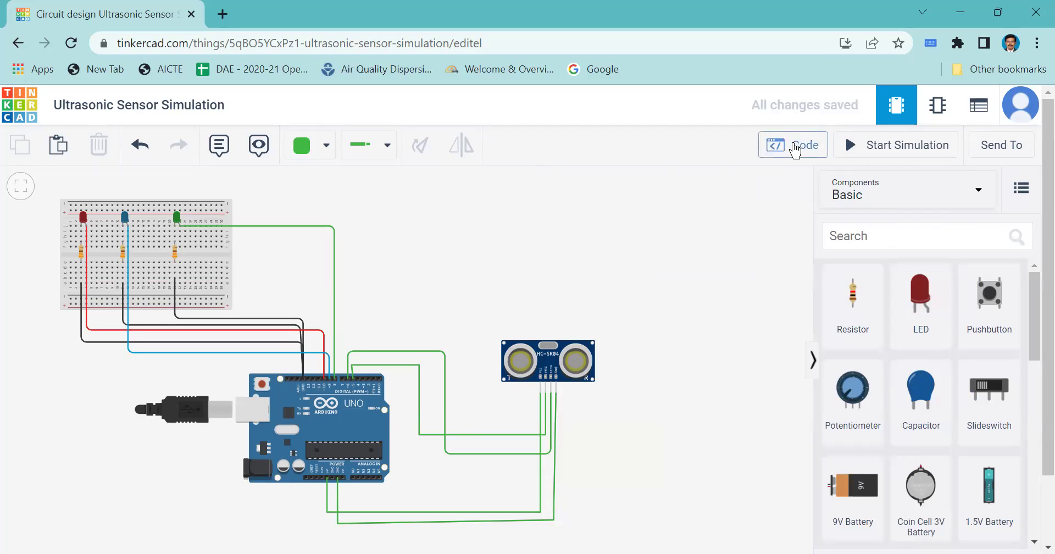
Run the simulation, move the sensor's target to 166.7 cm and confirm serial readings of 166
click(895, 146)
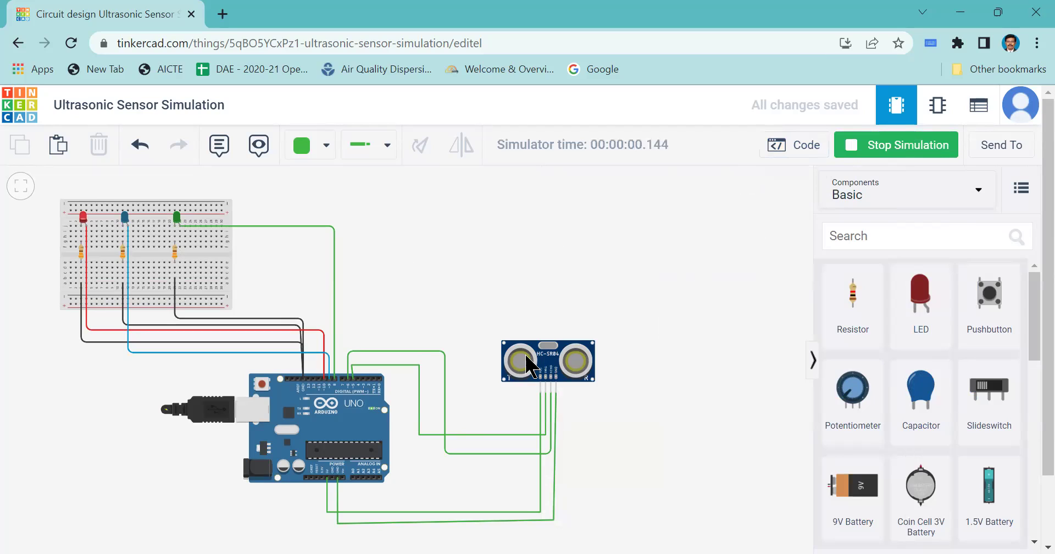
click(528, 366)
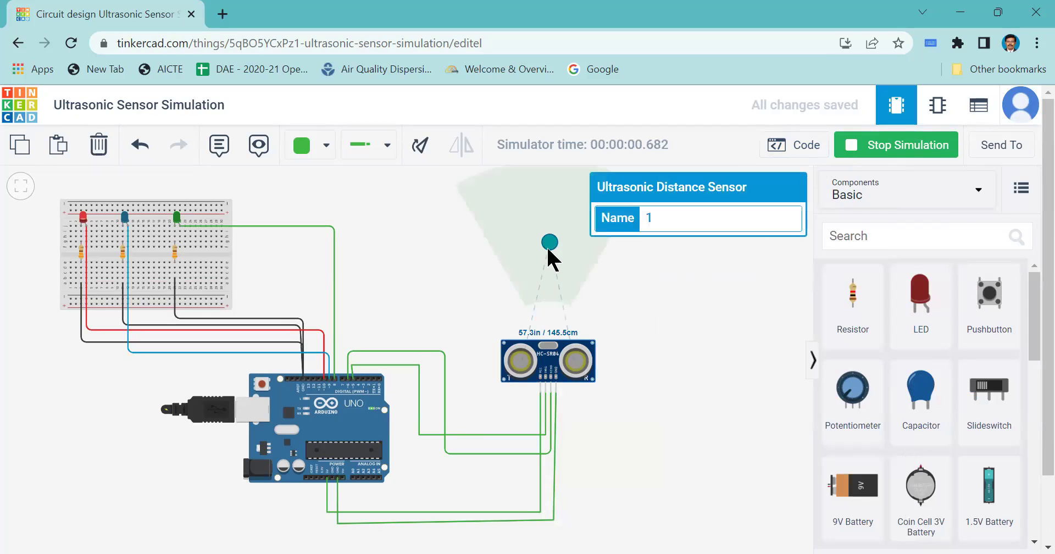
mouse_move(549, 246)
mouse_down()
mouse_move(545, 207)
mouse_move(552, 233)
mouse_up()
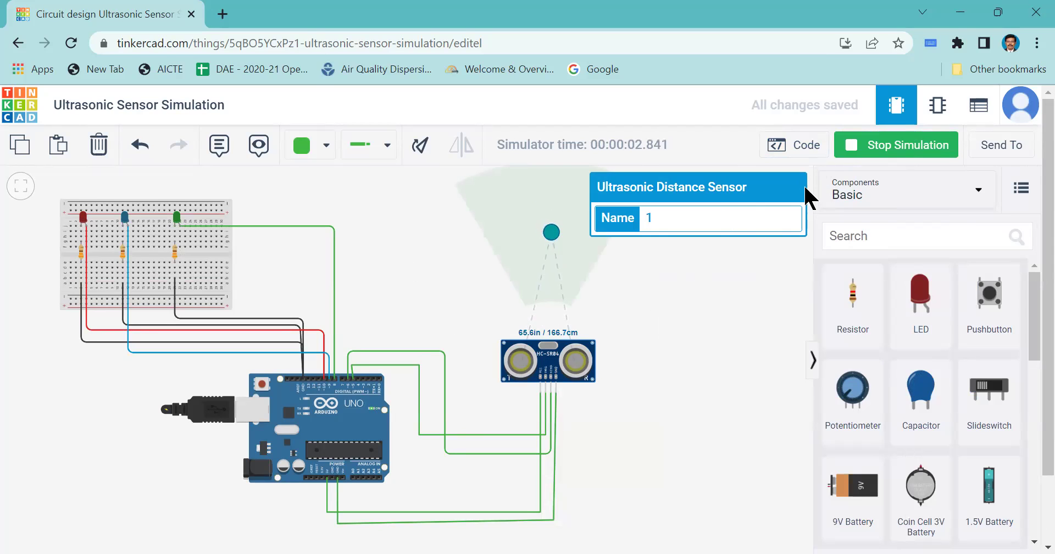
click(804, 149)
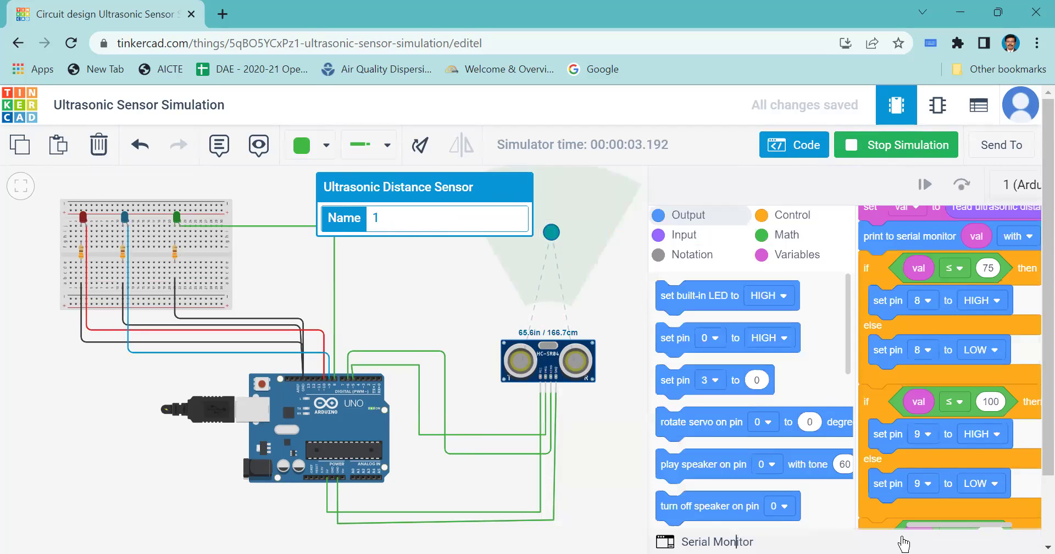
click(1022, 545)
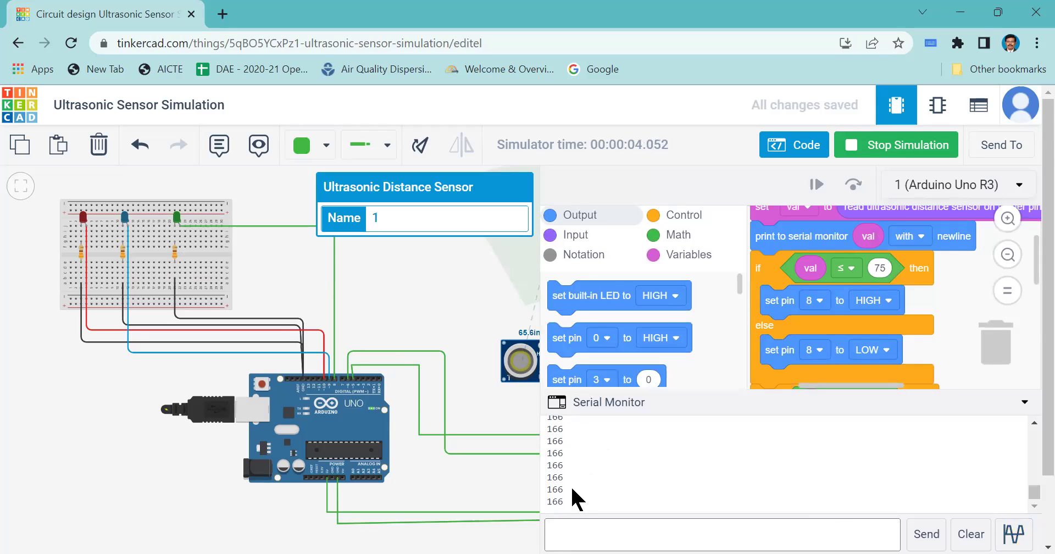
click(787, 151)
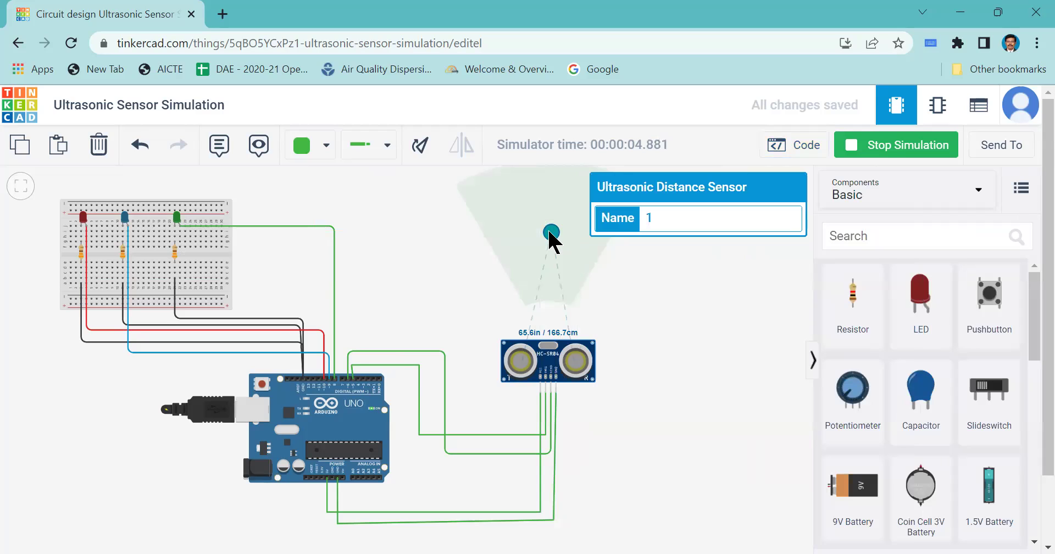
Drag the target inward from about 156 cm through 117 cm to about 73 cm, then back out to 154.3 cm
drag(549, 233, 551, 236)
drag(548, 236, 550, 241)
drag(550, 240, 551, 244)
drag(553, 244, 556, 264)
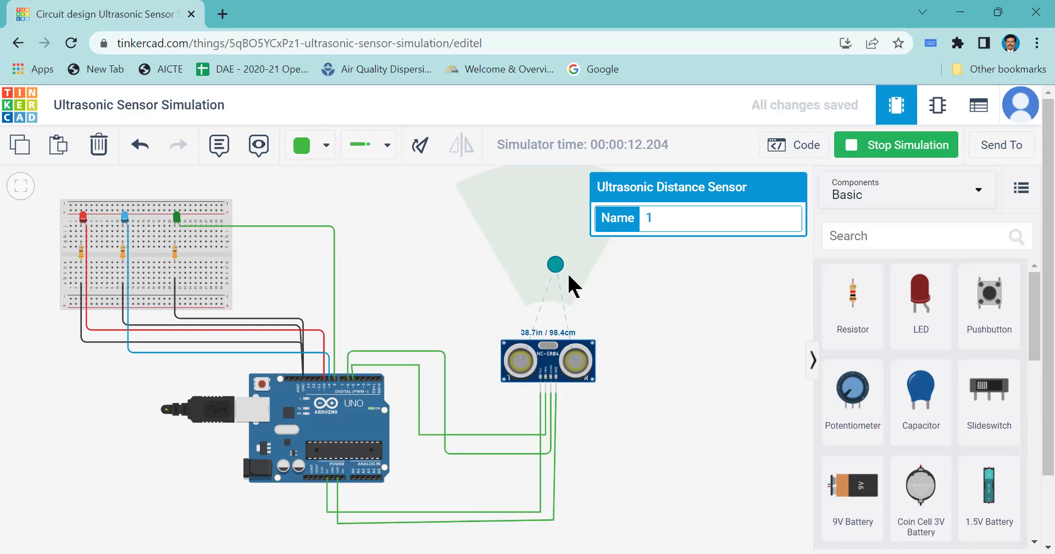
drag(554, 269, 552, 279)
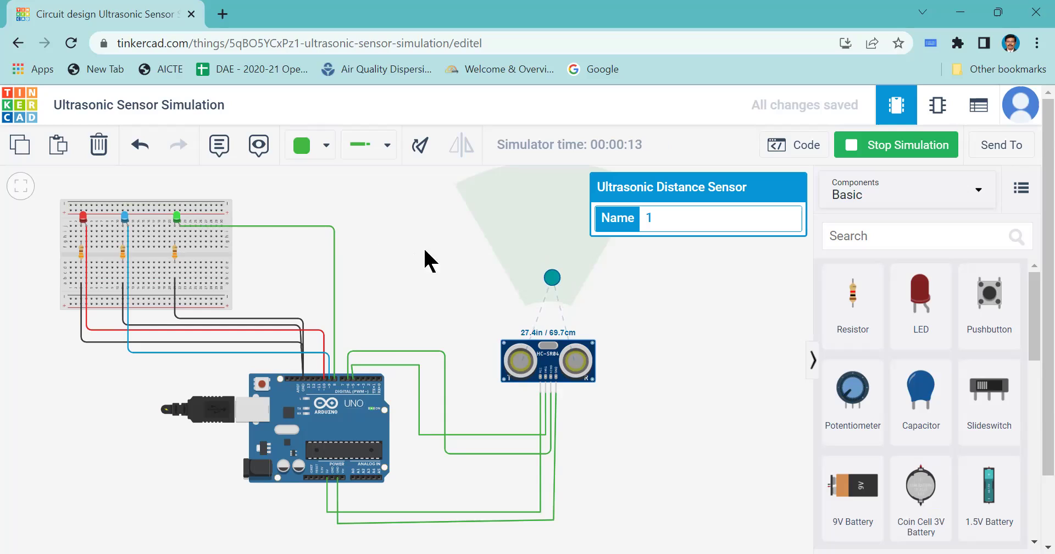
drag(555, 280, 554, 270)
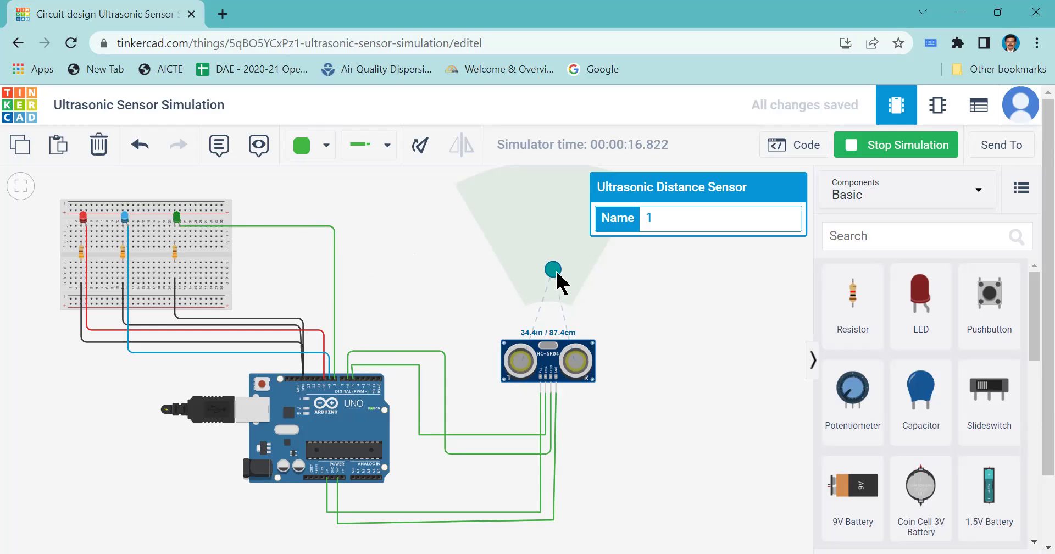
drag(556, 268, 554, 256)
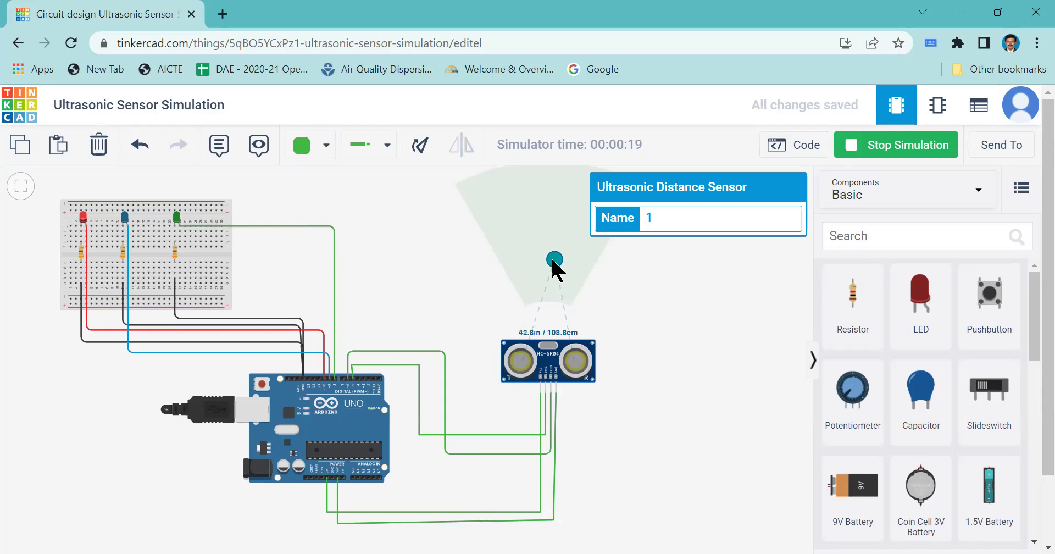
drag(552, 259, 551, 242)
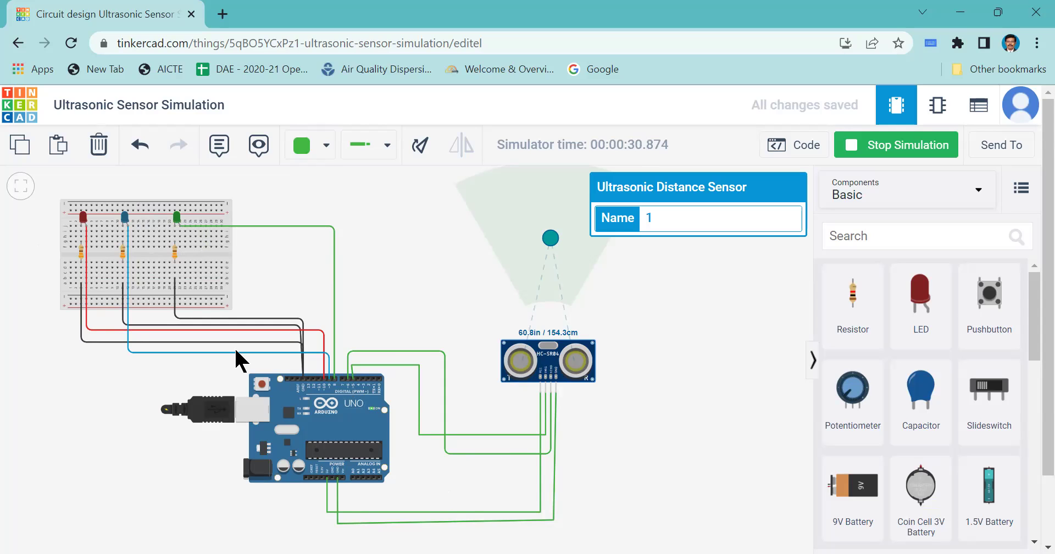
Open the block code, stop the simulation and collapse the Serial Monitor to show the 75 and 100 cm conditions
click(801, 147)
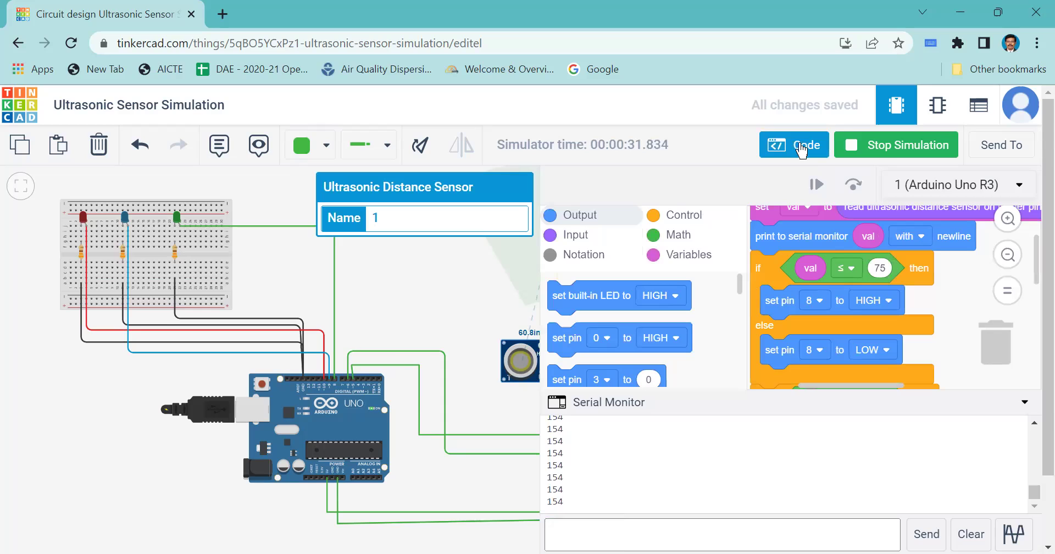
click(904, 149)
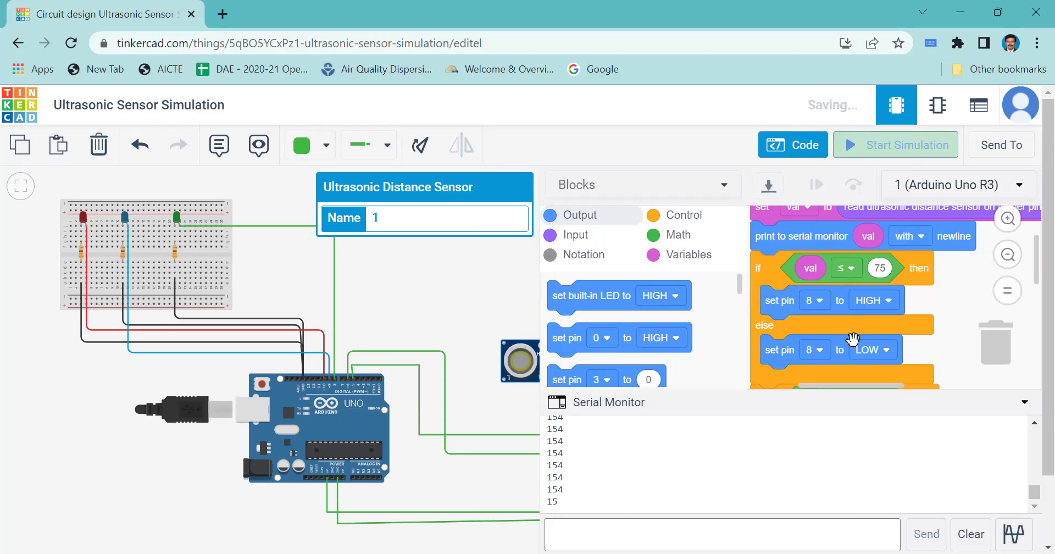
click(1025, 402)
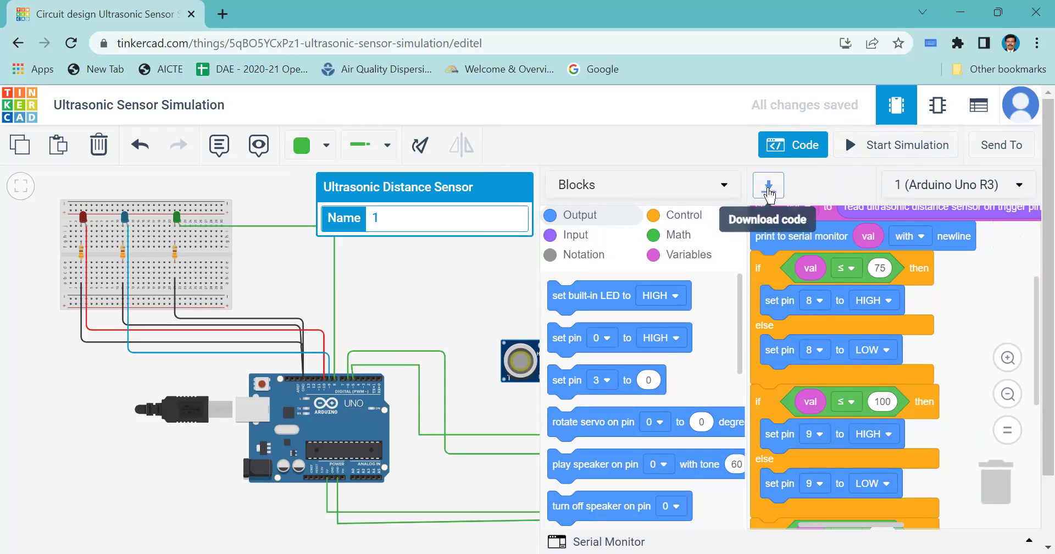
Download the block code as an .ino file and open it from Chrome's download bar
click(770, 190)
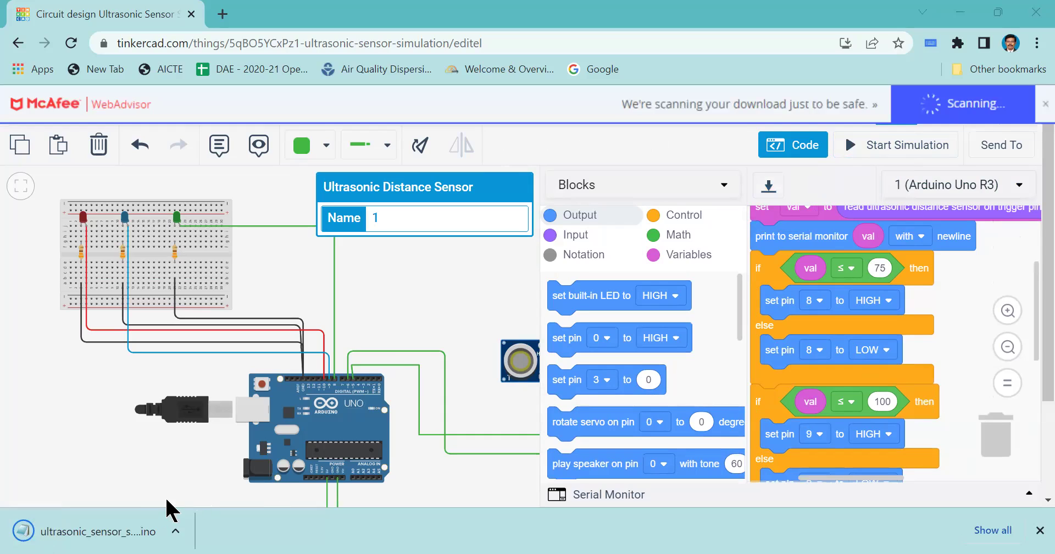
right_click(97, 538)
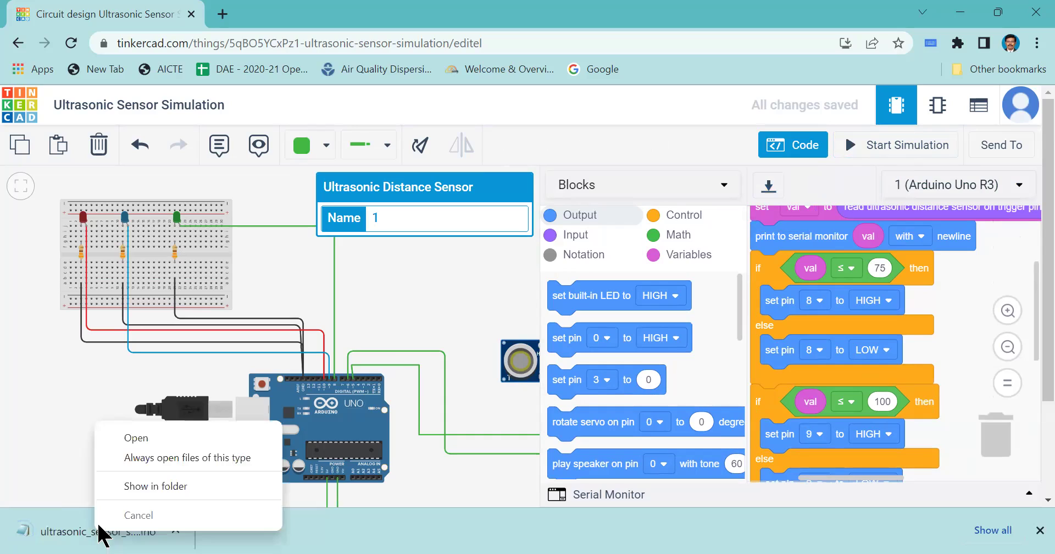
click(142, 435)
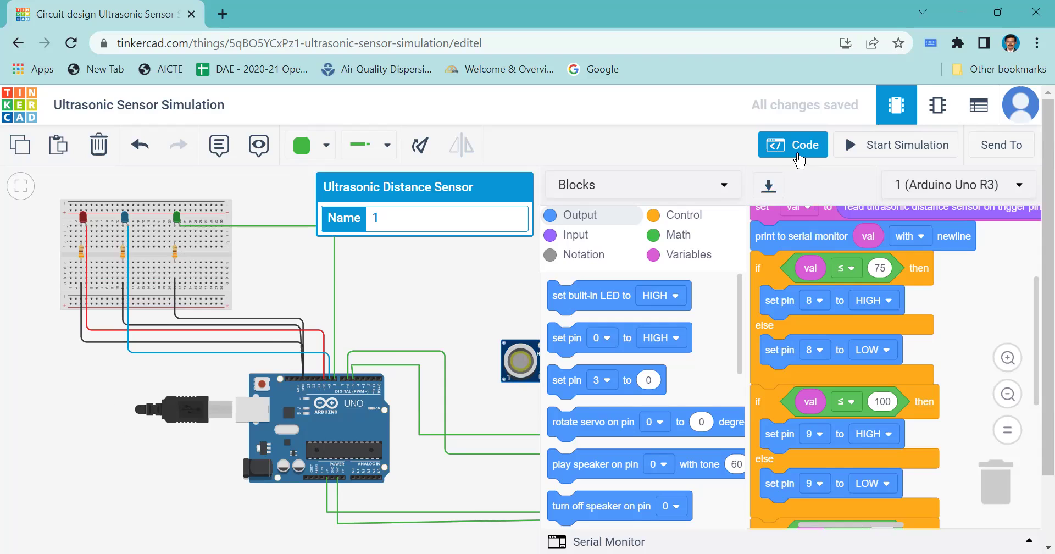
Hide the code panel so the wired circuit sits beside the Basic components library again
click(798, 160)
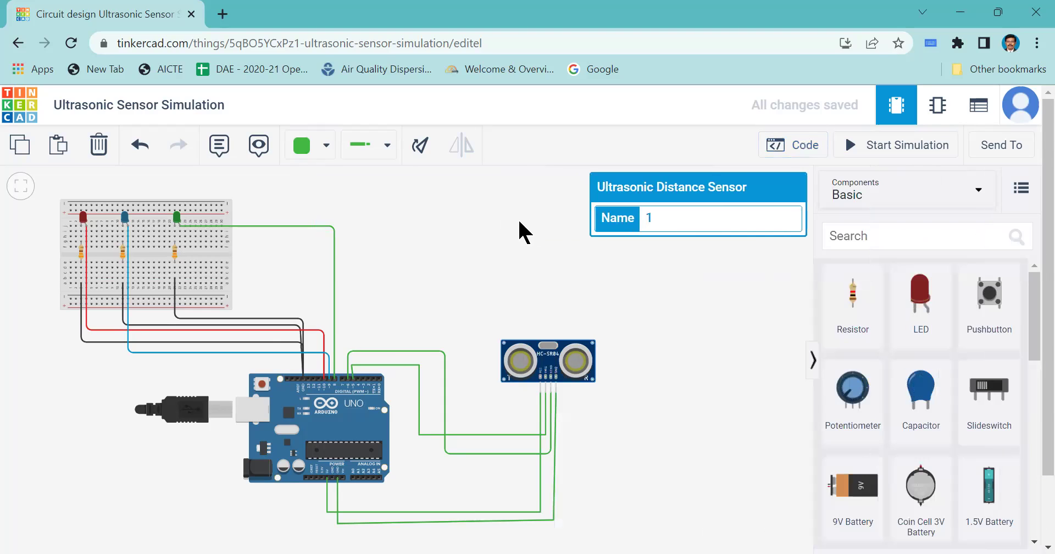